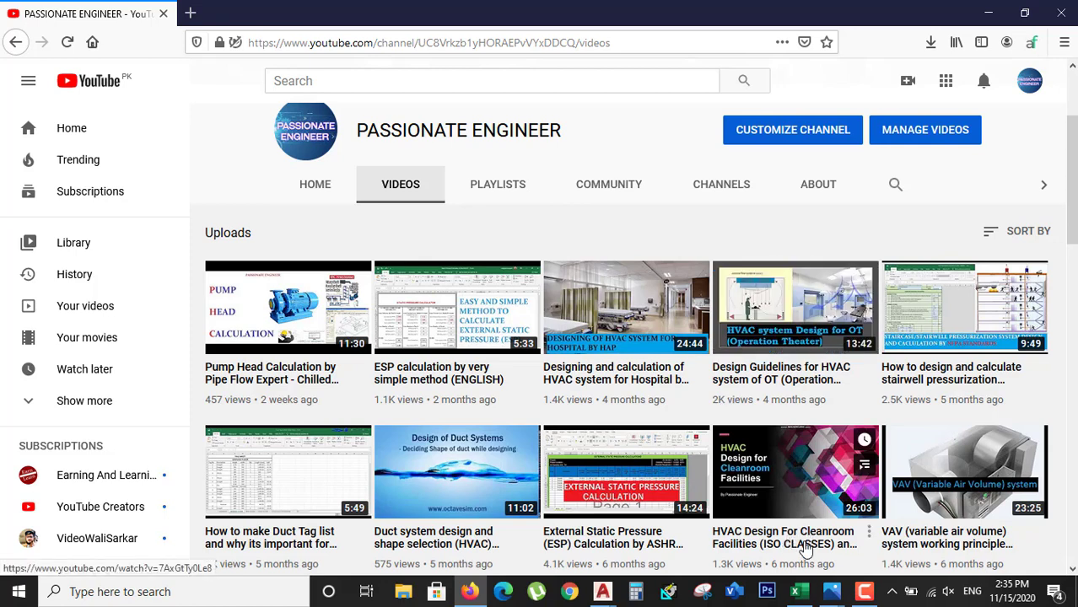
# - Leave the YouTube channel's uploads page by switching to the Excel workbook
pyautogui.click(795, 591)
# - Show 1-Figure1-1.png, then switch to the SM-104_ROOF FLOOR-SMOKE MANAGEMENT drawing in AutoCAD
pyautogui.moveTo(832, 591)
pyautogui.click(800, 527)
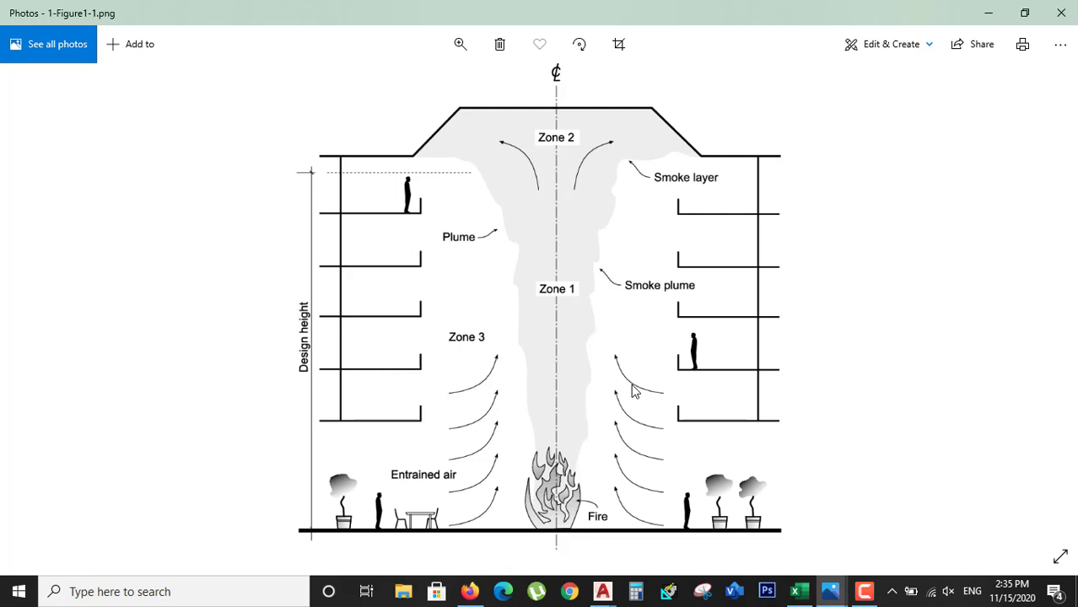
pyautogui.click(602, 592)
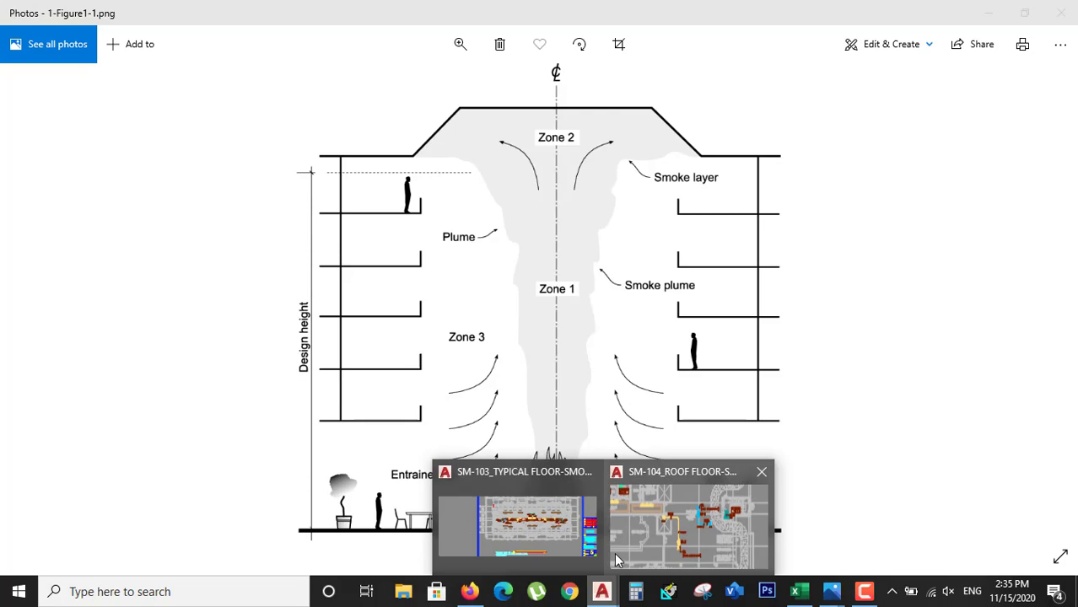
pyautogui.click(657, 537)
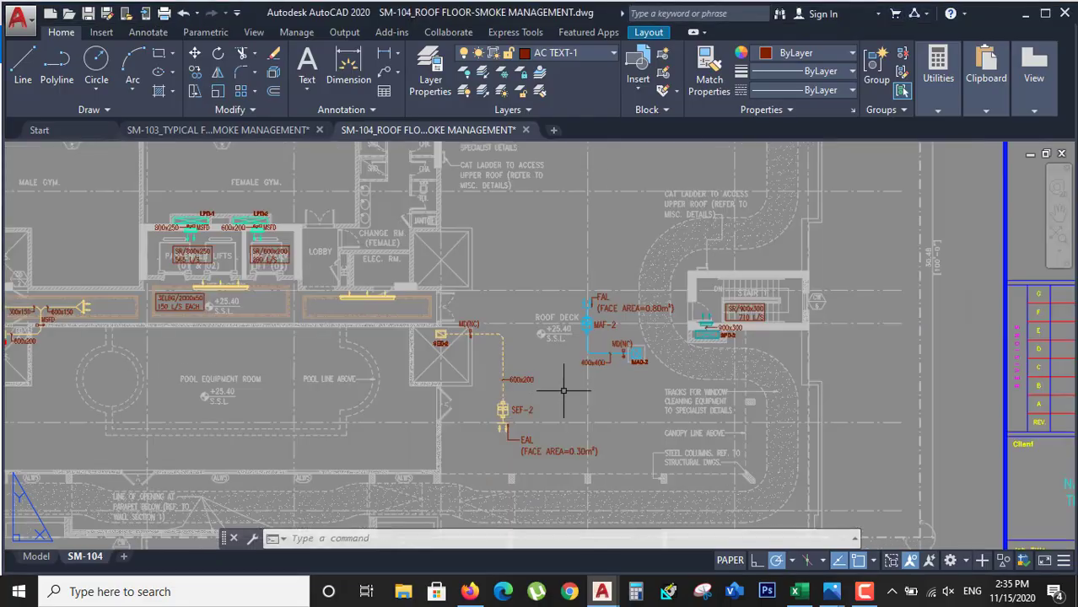
# - Zoom in on the SEF-2 fan and its 600x200 duct, then return to 1-Figure1-1.png
pyautogui.scroll(9, 491, 409)
pyautogui.scroll(-5, 491, 408)
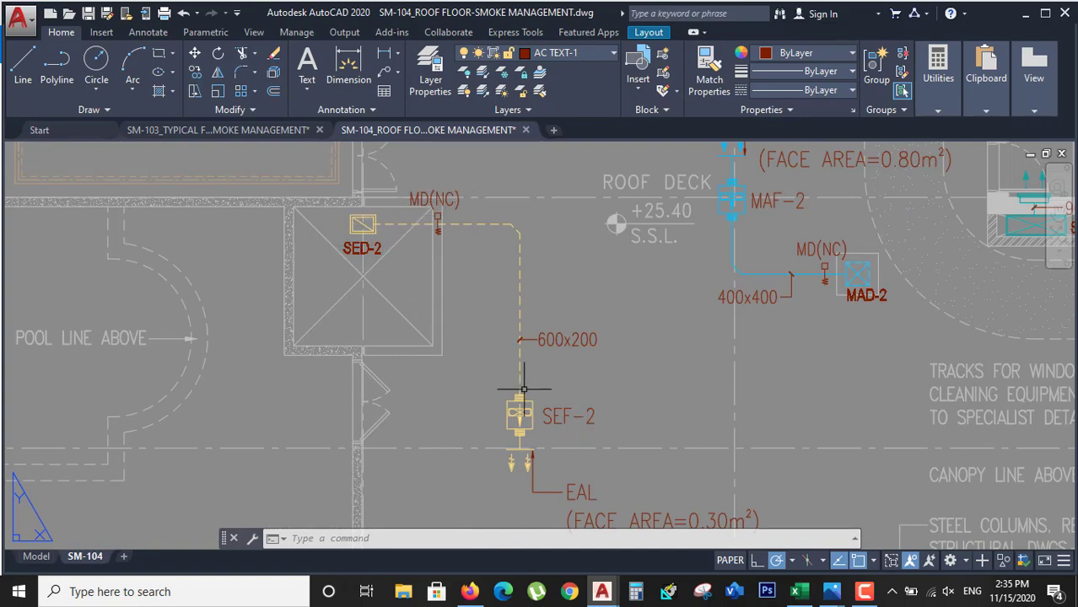
pyautogui.click(831, 591)
pyautogui.click(781, 527)
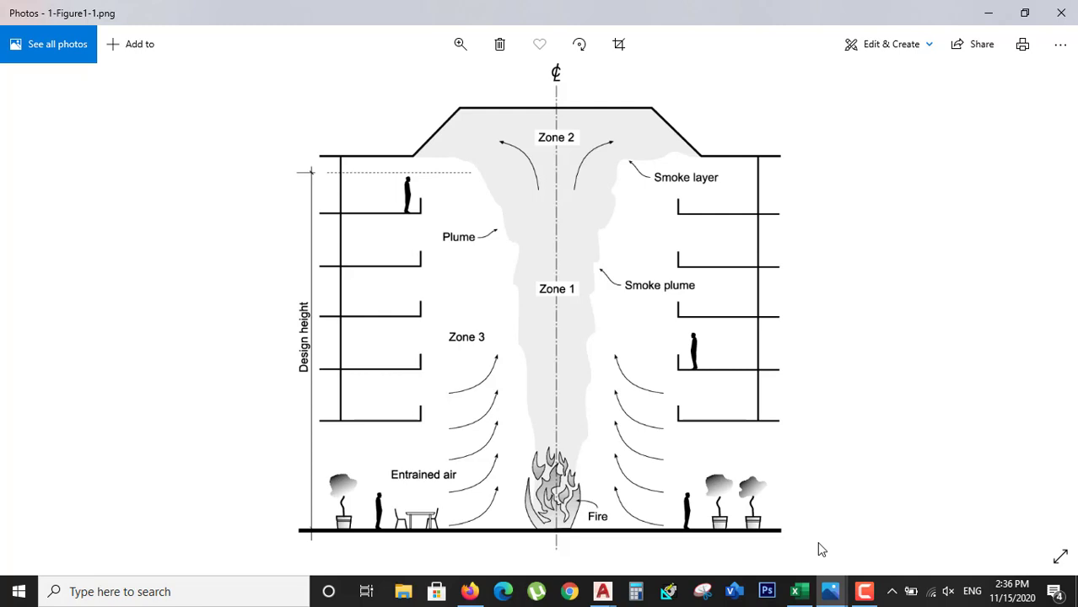
# - Alternate between the SM-104 drawing and 1-Figure1-1.png, ending on the SEF-2 roof plan
pyautogui.moveTo(605, 593)
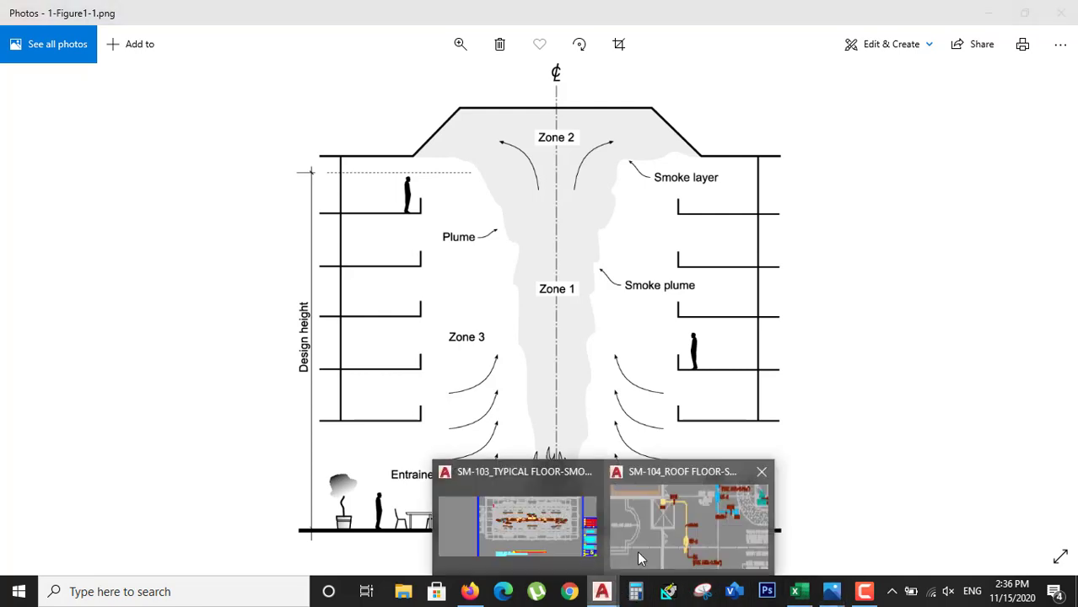
pyautogui.click(650, 542)
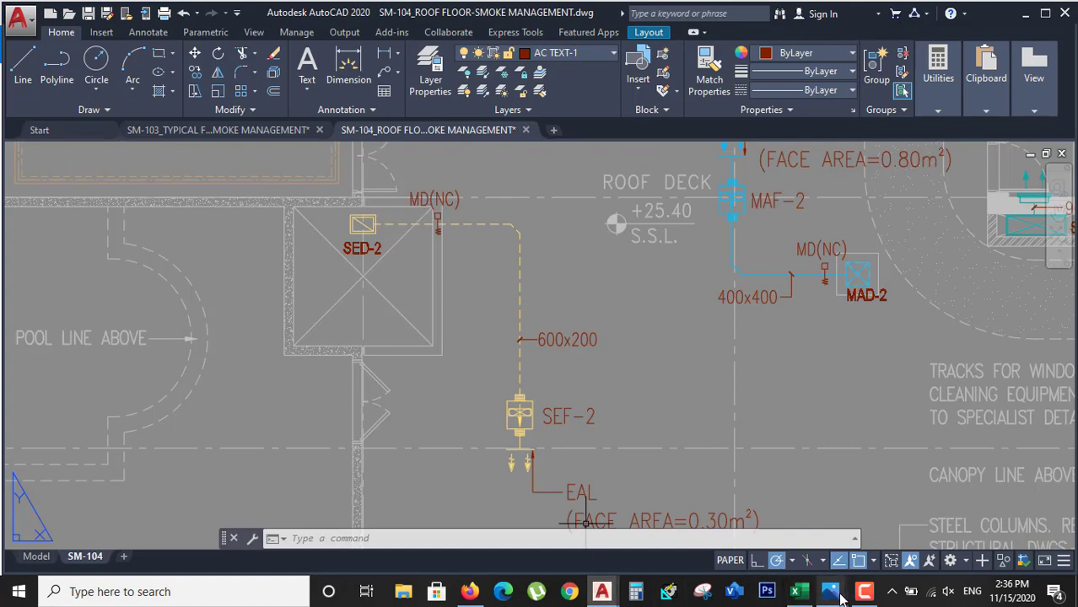
pyautogui.moveTo(831, 592)
pyautogui.click(740, 502)
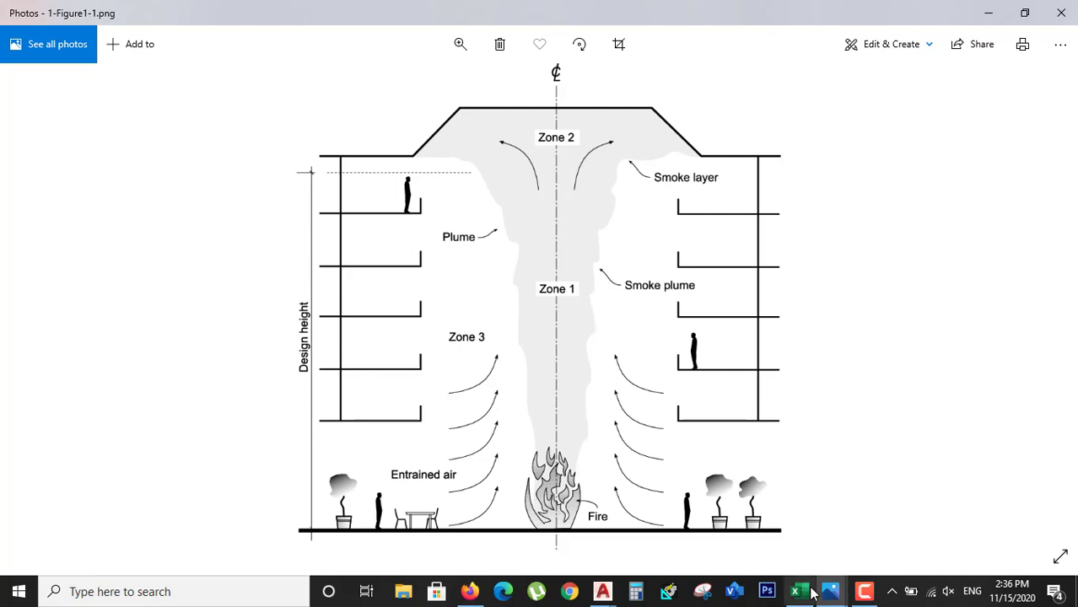
pyautogui.click(591, 506)
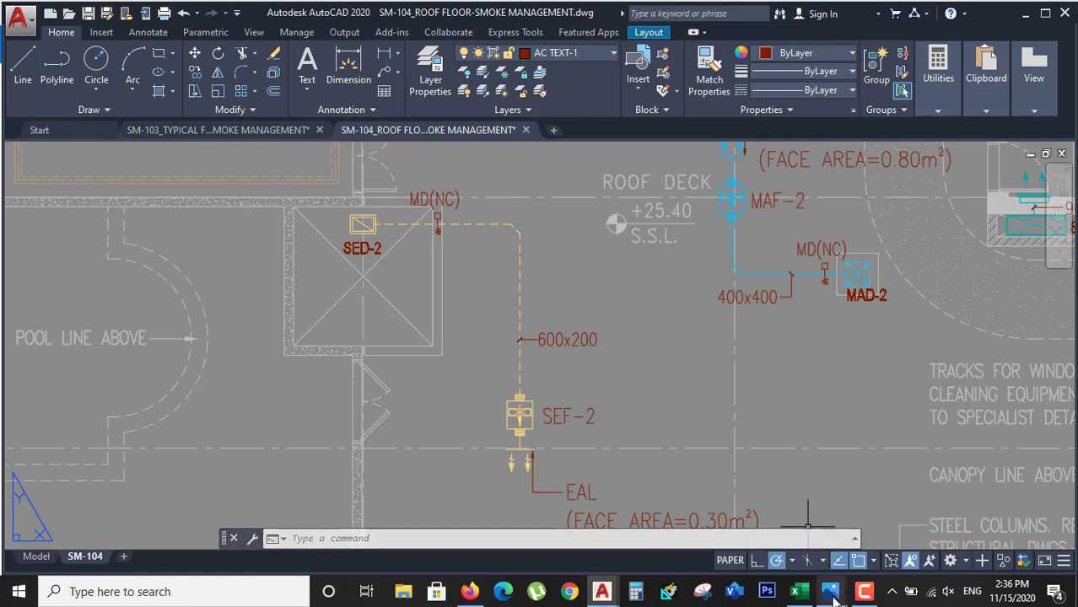
# - Show 2-Figure2-1, then 1-Figure1-1, then the Excel Smoke calculation sheet with Ts = 510 K
pyautogui.moveTo(833, 595)
pyautogui.click(866, 523)
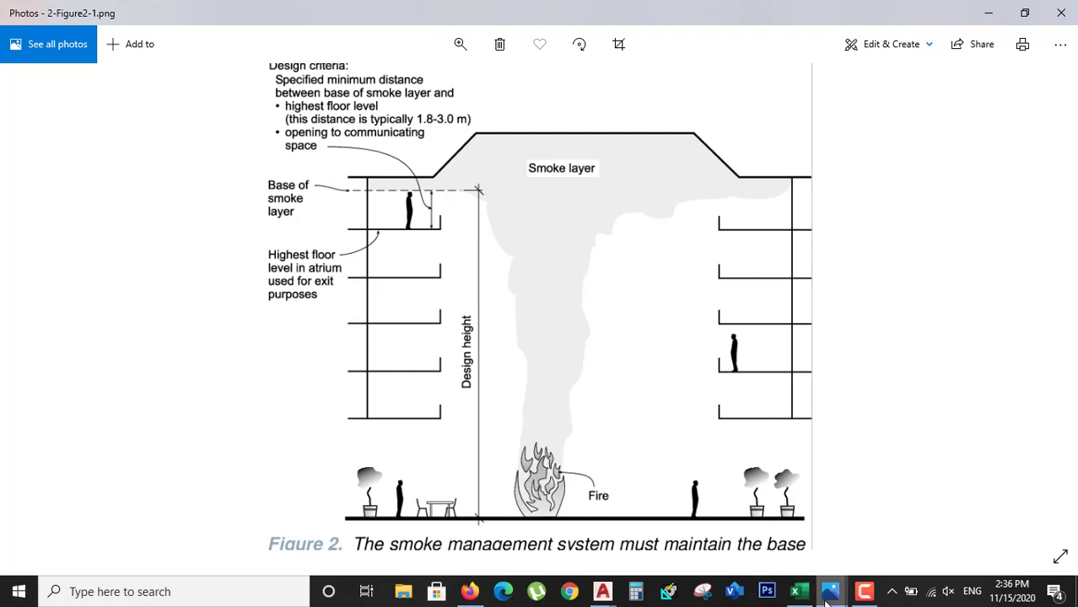
pyautogui.moveTo(826, 601)
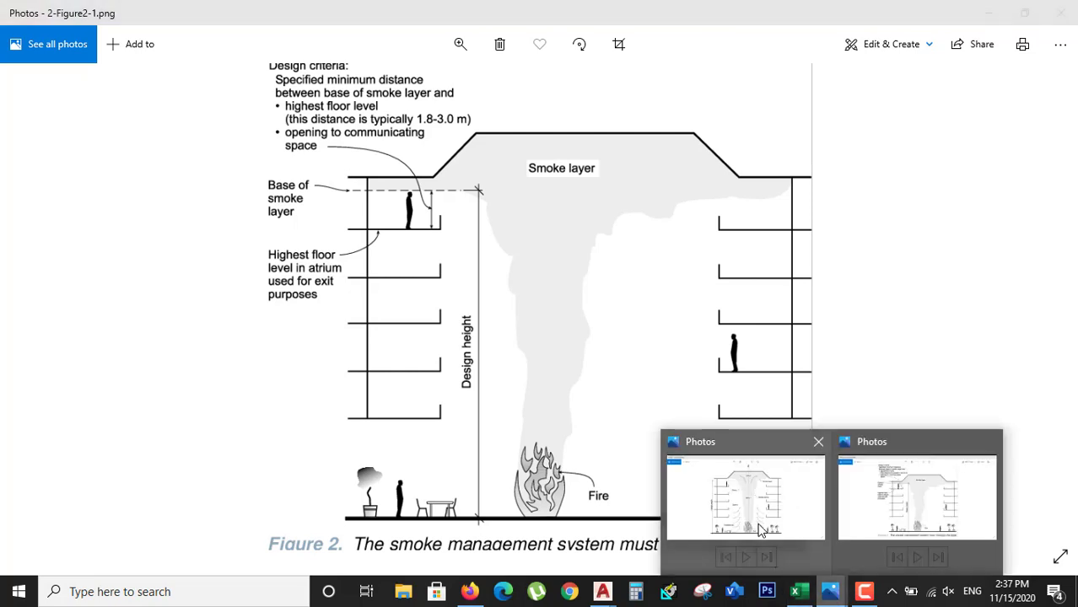
pyautogui.click(740, 498)
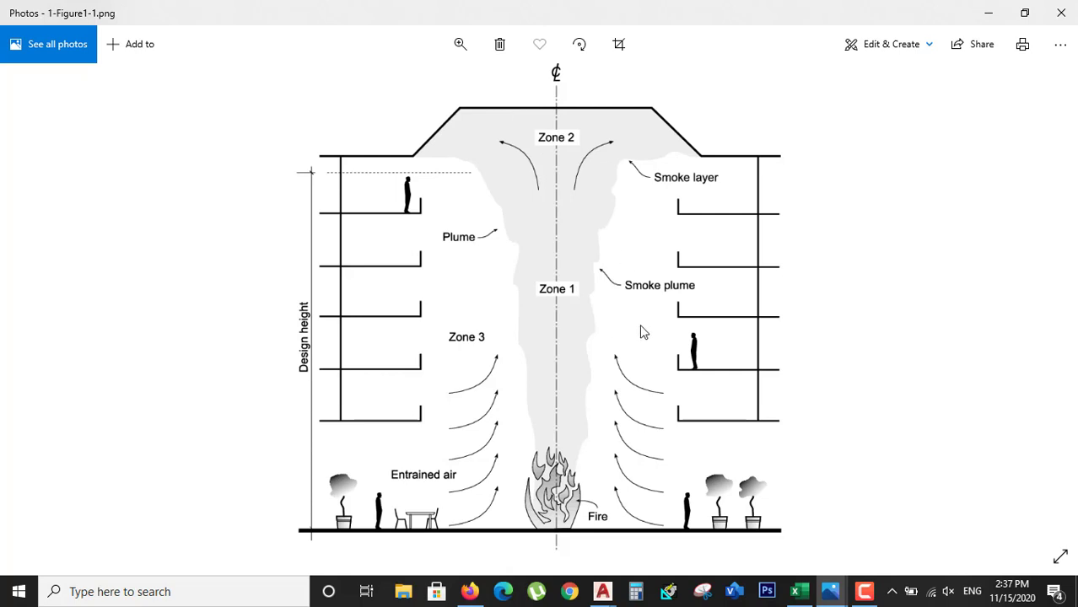
pyautogui.click(799, 593)
# - Point out the Fire Area assumption and cross-check it against the 2-Figure2-1 design-criteria figure
pyautogui.scroll(6, 341, 361)
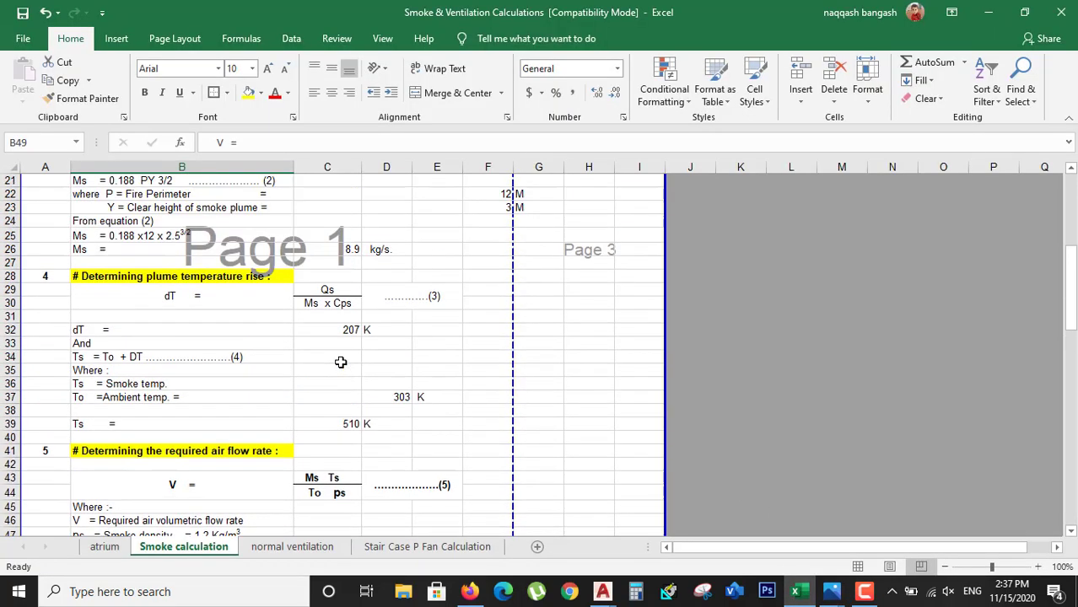
pyautogui.scroll(5, 340, 361)
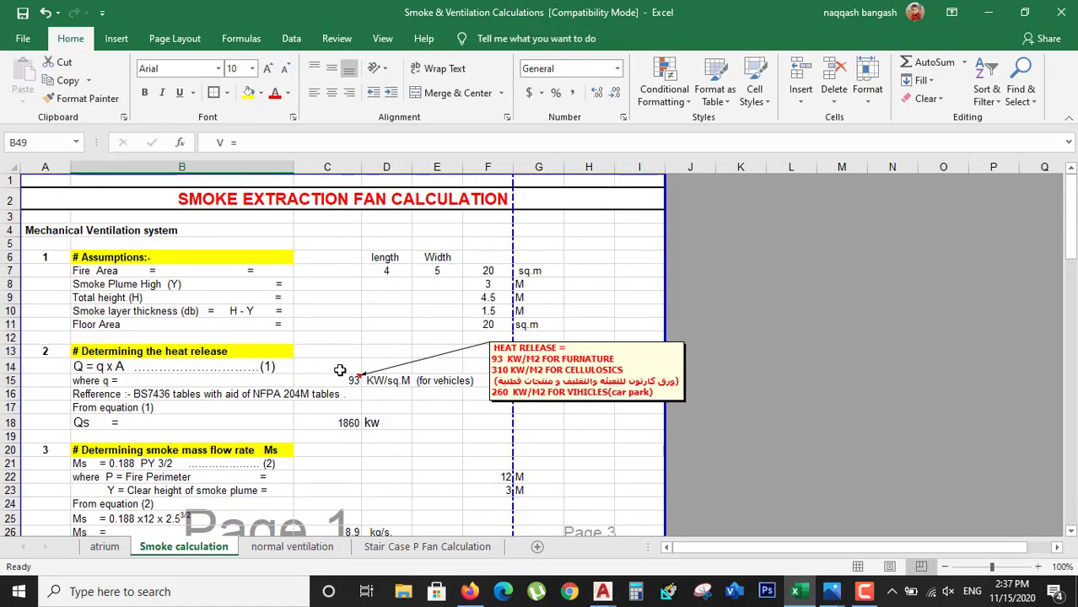
pyautogui.click(105, 271)
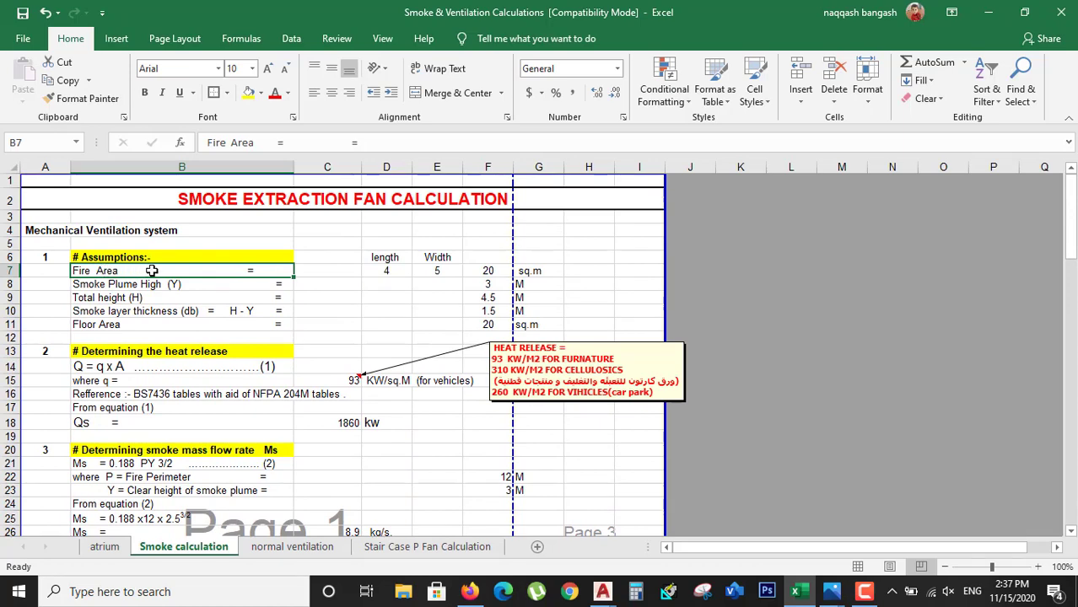
pyautogui.moveTo(835, 590)
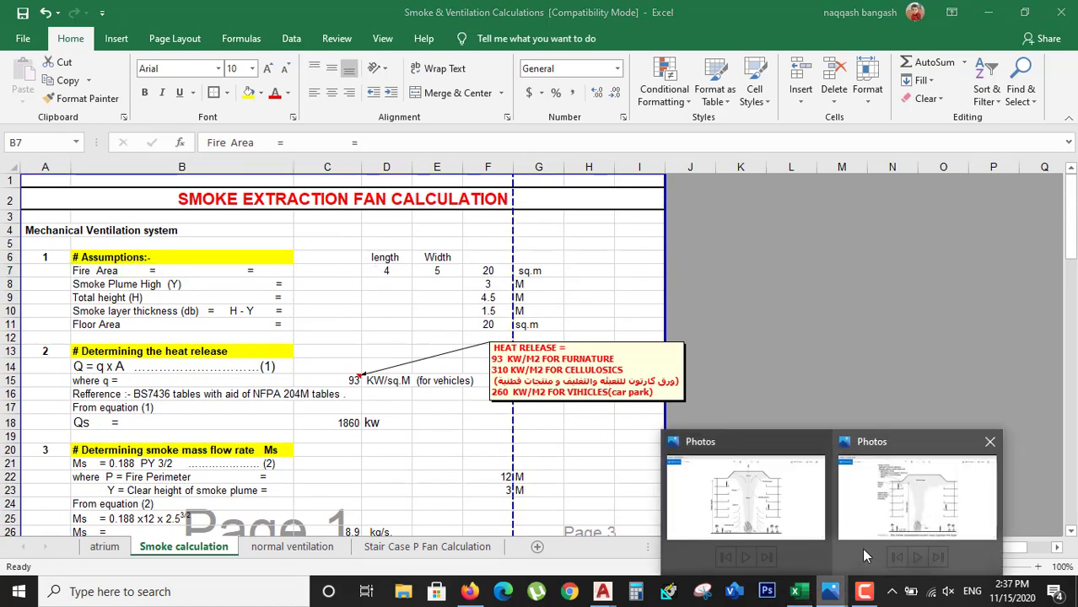
pyautogui.click(864, 541)
pyautogui.click(873, 514)
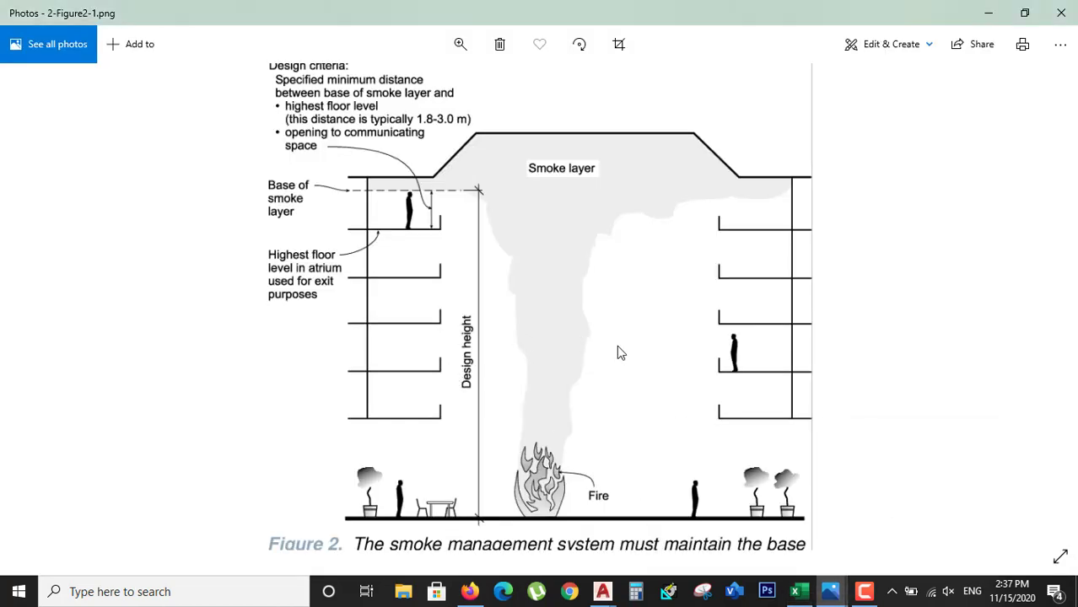
pyautogui.click(795, 592)
# - Check fire length D7, fire width E7, the F7 area formula and F8 plume height
pyautogui.click(394, 272)
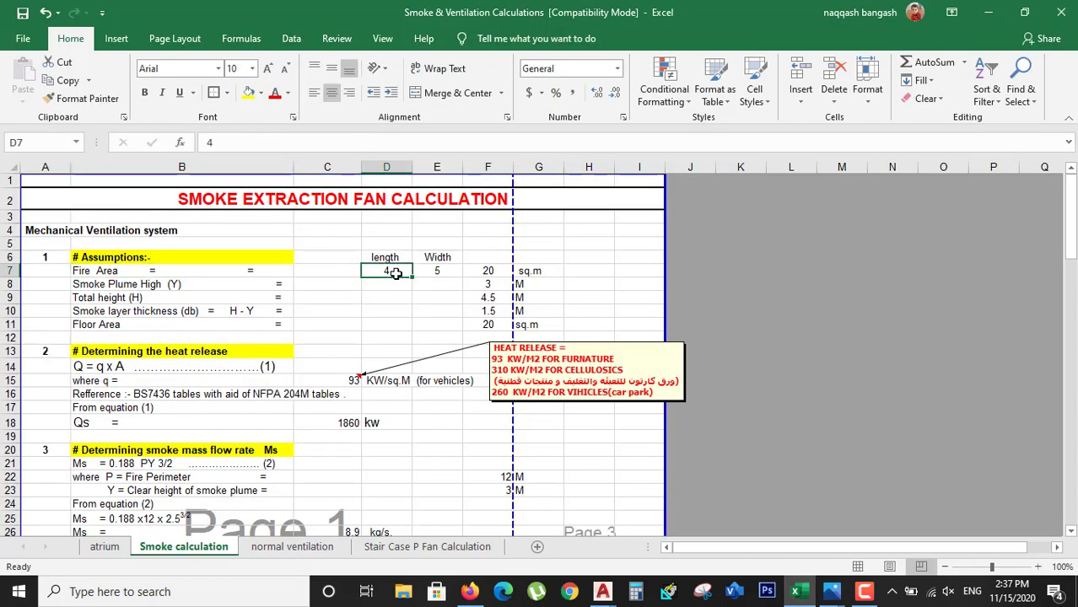
pyautogui.click(432, 272)
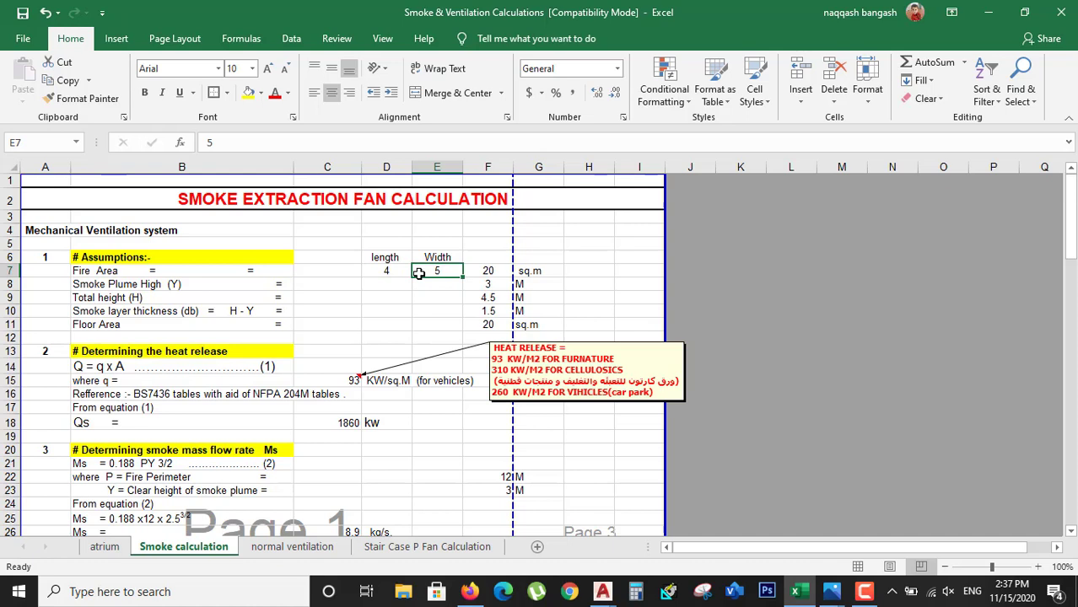
pyautogui.click(487, 270)
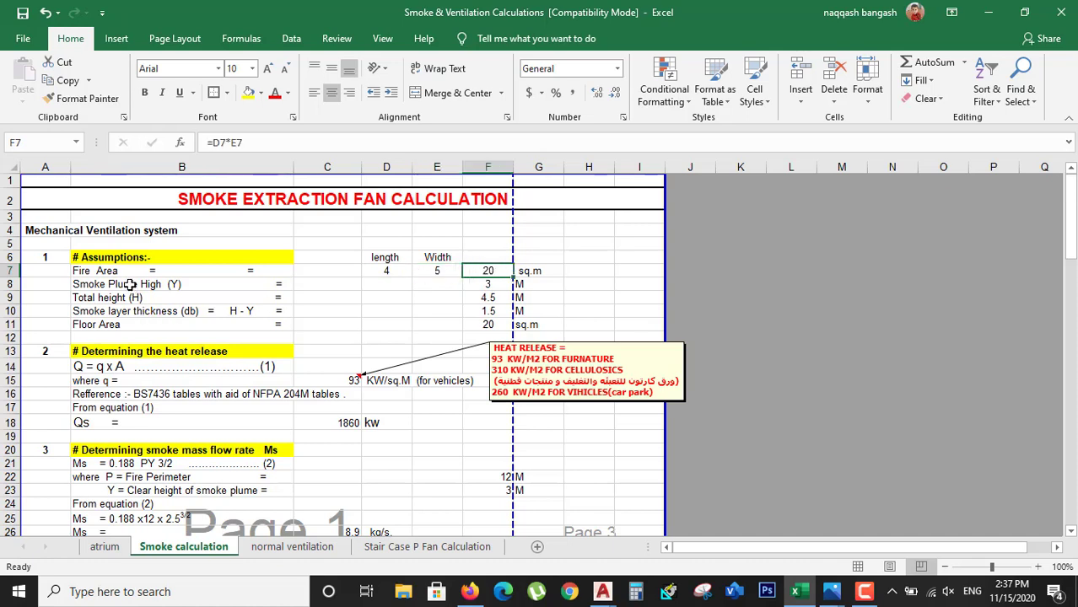
pyautogui.click(136, 284)
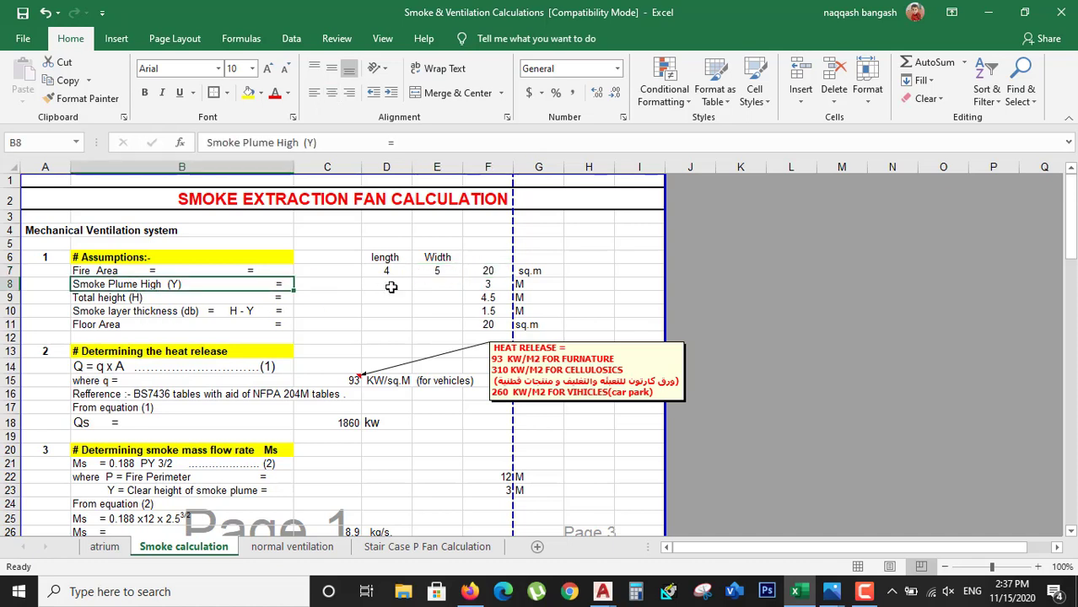
pyautogui.click(494, 284)
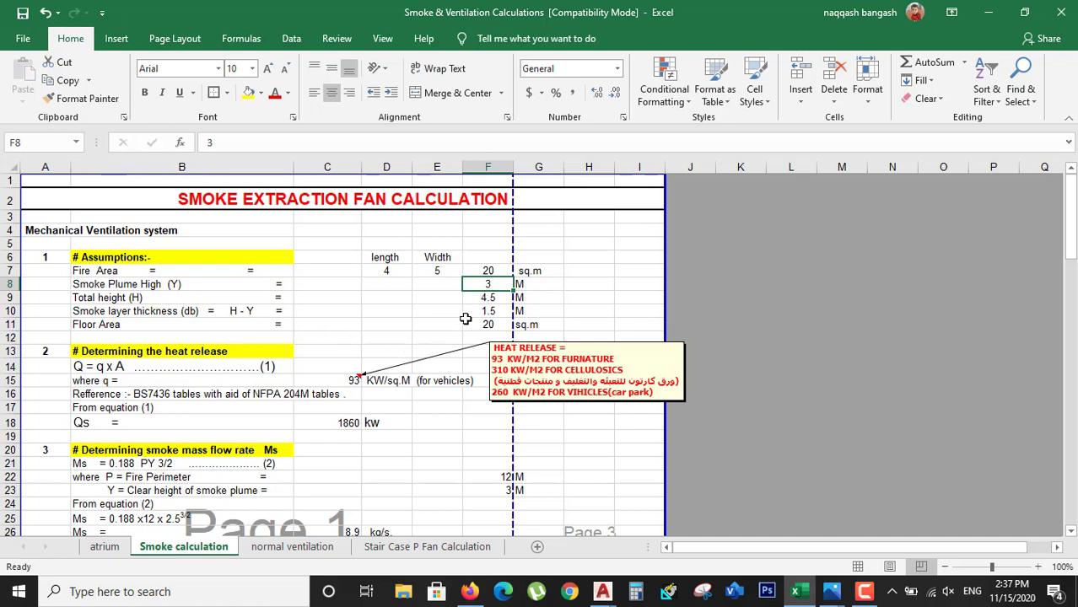
# - Review the F9 total height, F10 smoke layer thickness, F11 floor area and F7 formulas
pyautogui.click(487, 297)
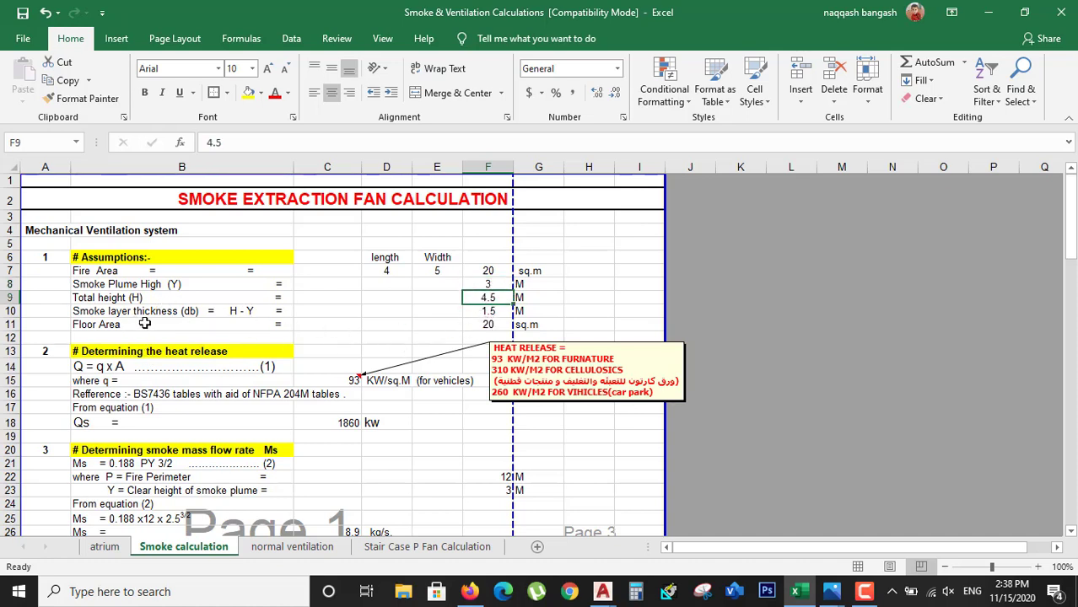
pyautogui.click(482, 310)
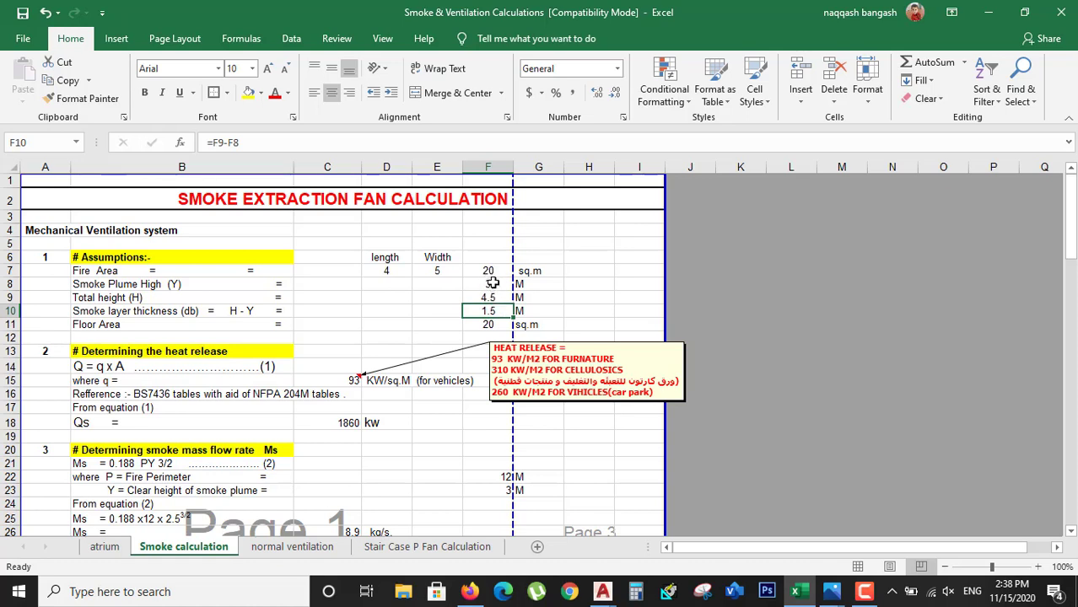
pyautogui.click(496, 326)
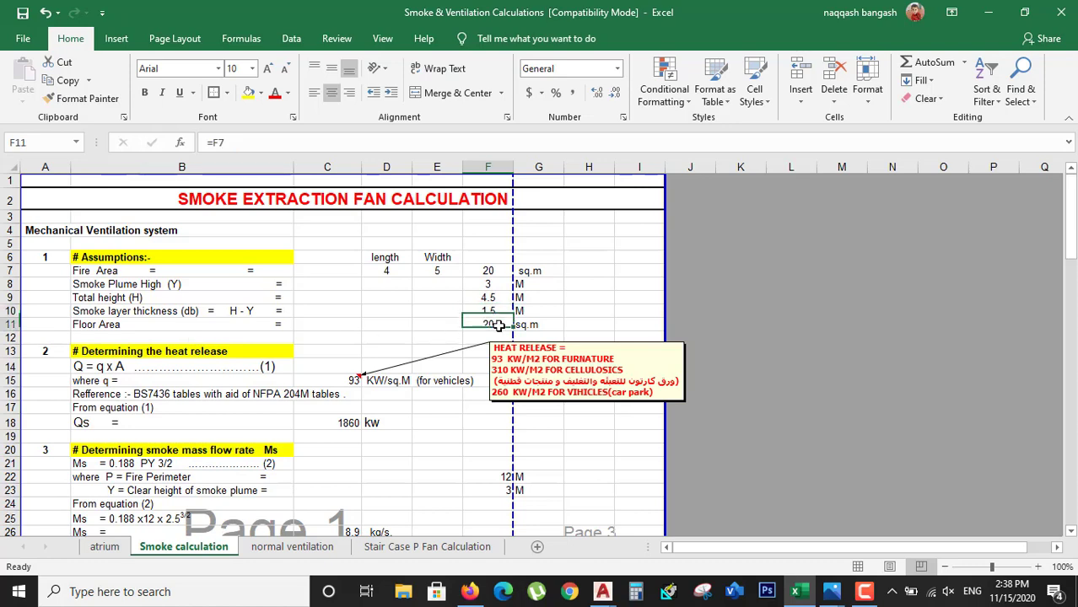
pyautogui.click(500, 275)
pyautogui.scroll(-1, 434, 373)
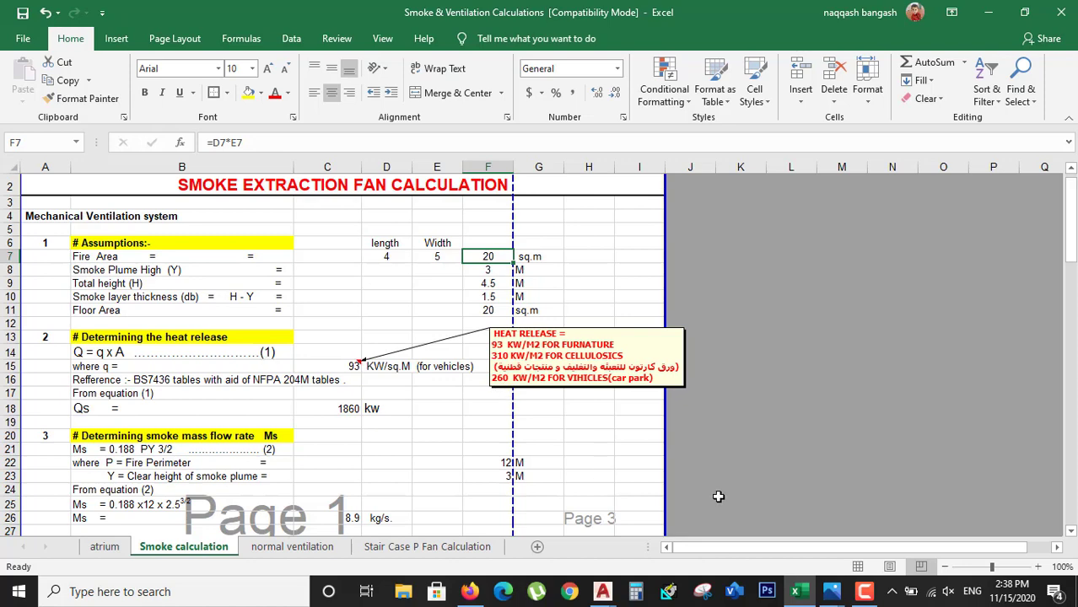
pyautogui.moveTo(831, 591)
pyautogui.click(746, 480)
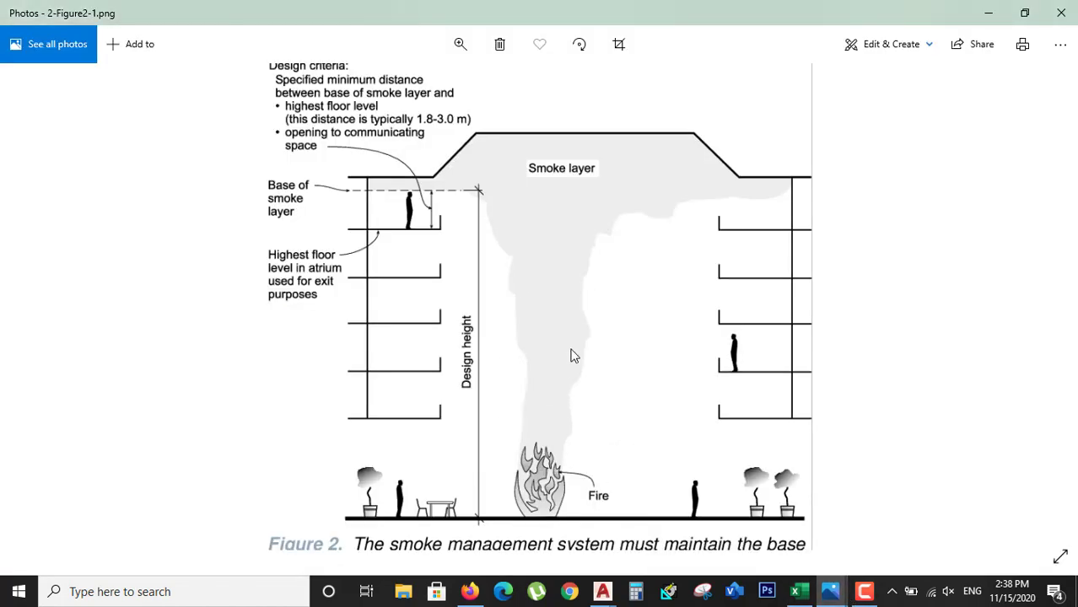
pyautogui.click(798, 594)
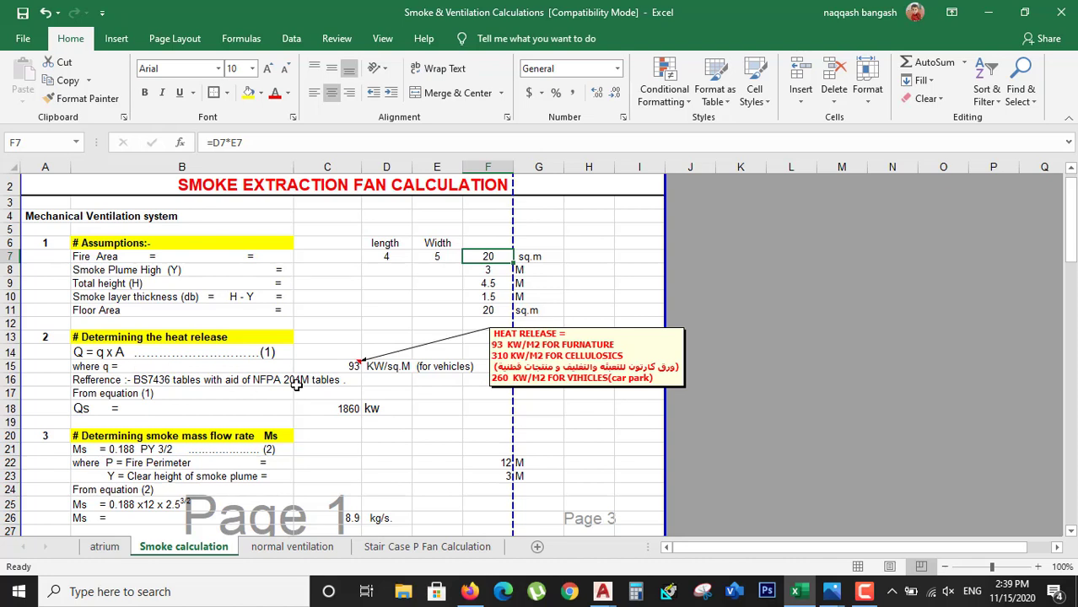
pyautogui.click(351, 370)
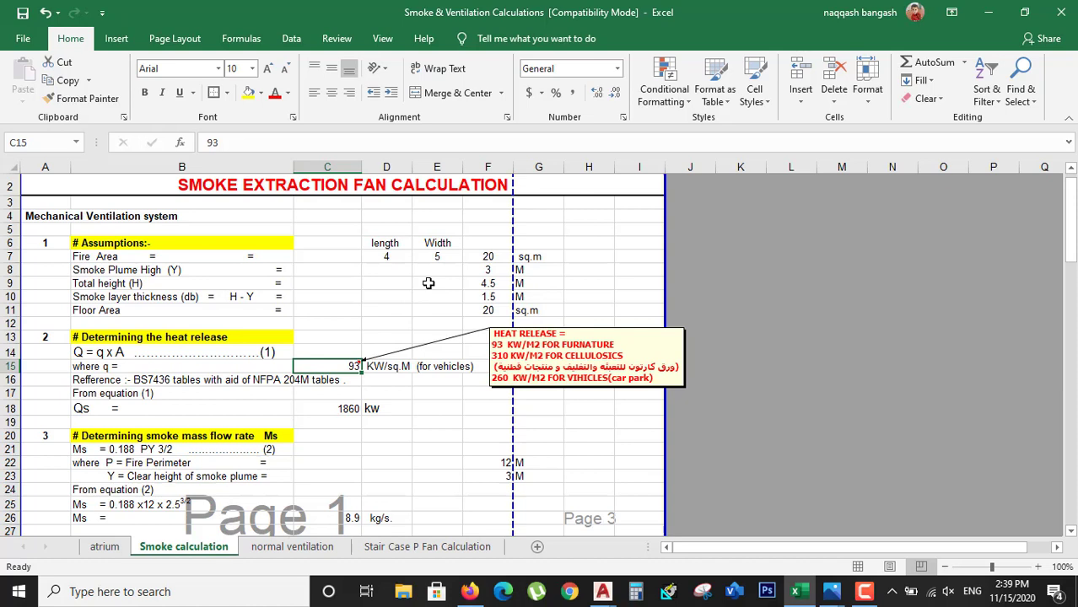
pyautogui.click(488, 258)
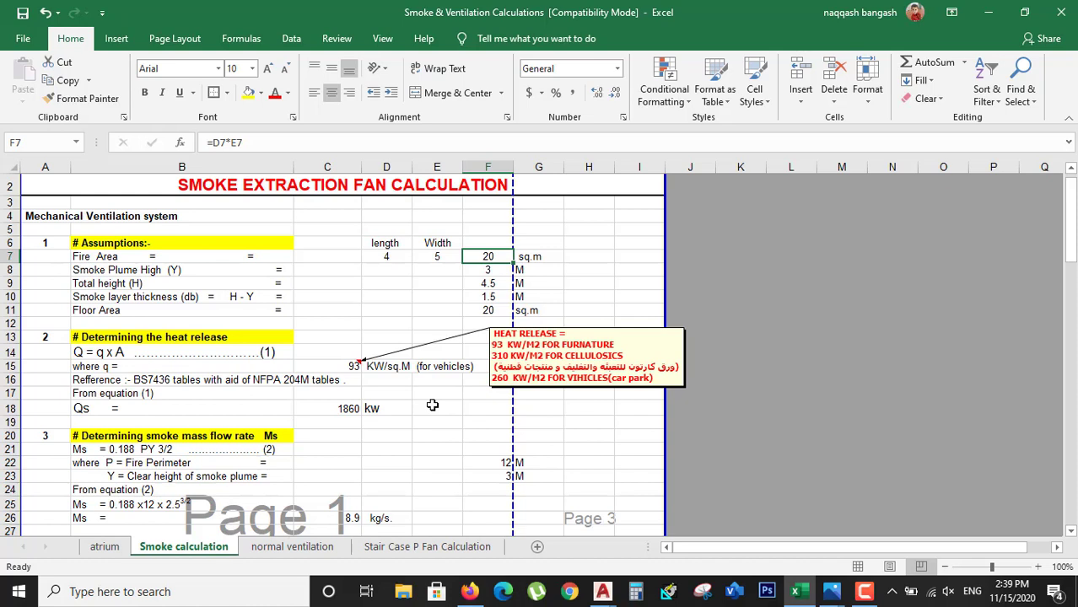
pyautogui.click(337, 411)
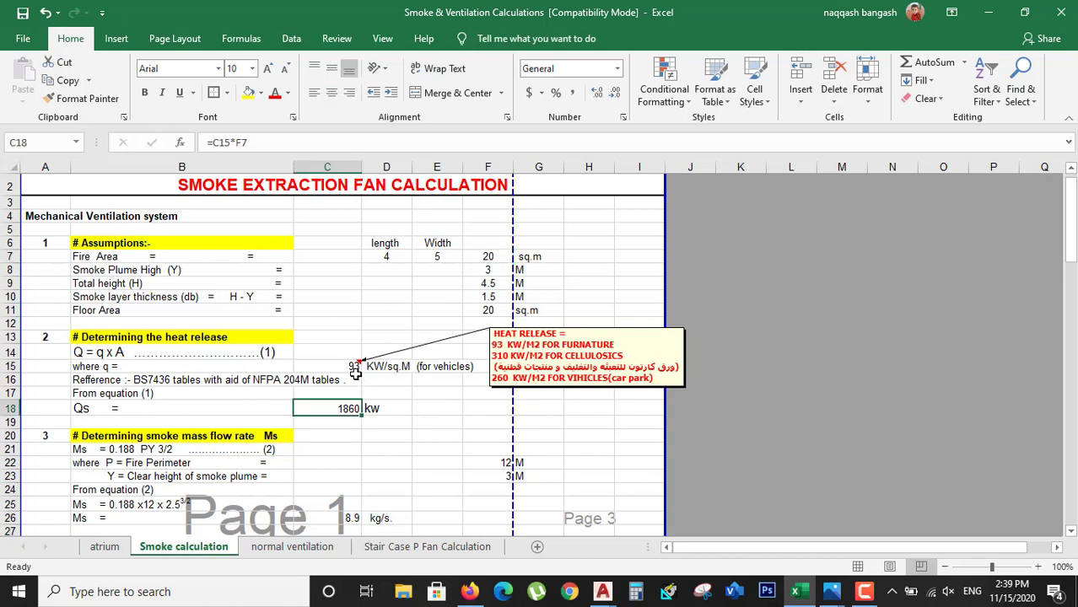
pyautogui.click(356, 367)
pyautogui.click(481, 257)
pyautogui.click(346, 408)
pyautogui.scroll(-1, 410, 415)
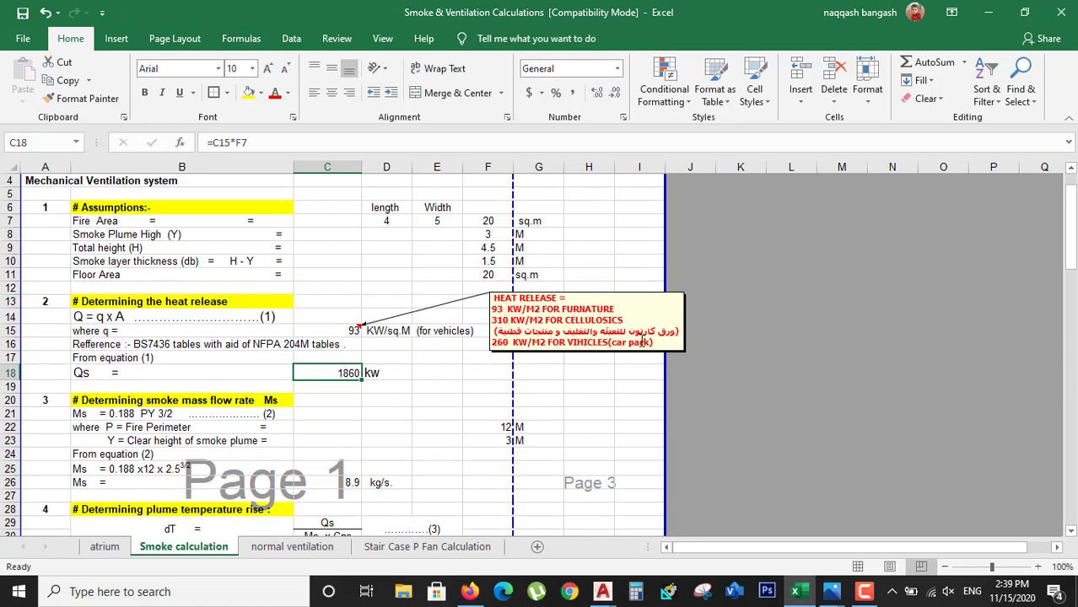
pyautogui.click(345, 326)
pyautogui.write('260')
pyautogui.press('Return')
pyautogui.click(343, 373)
pyautogui.click(346, 333)
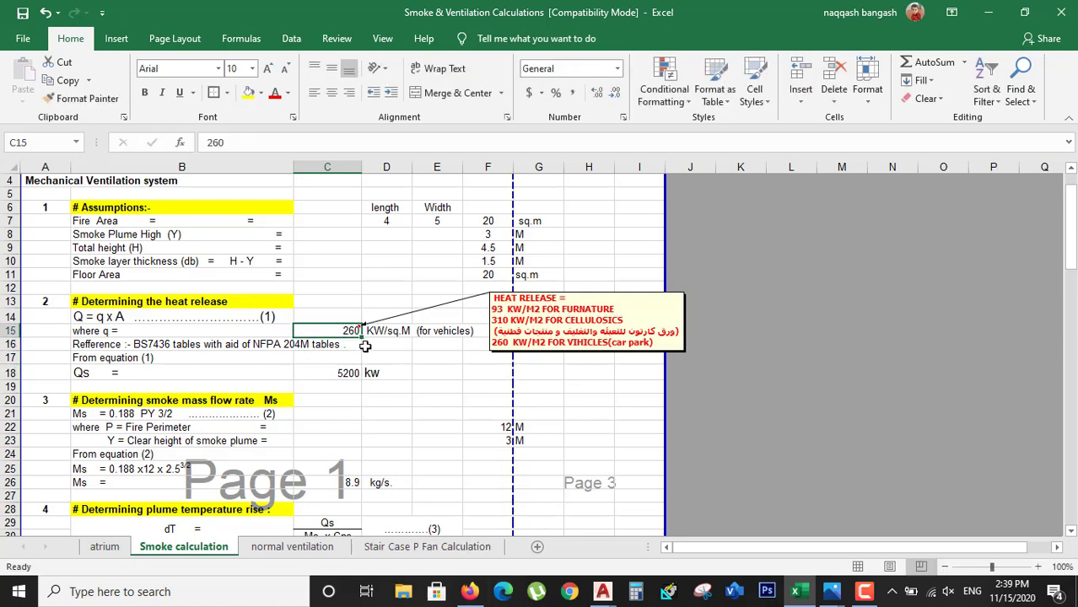
pyautogui.hotkey('ctrl', 'z')
pyautogui.scroll(-1, 365, 344)
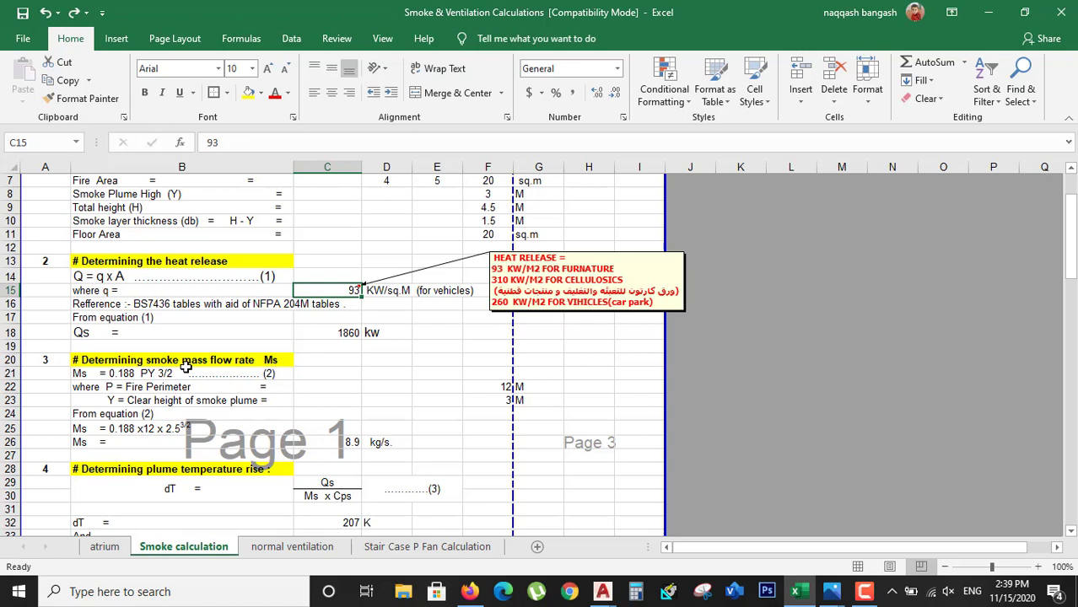
pyautogui.click(80, 377)
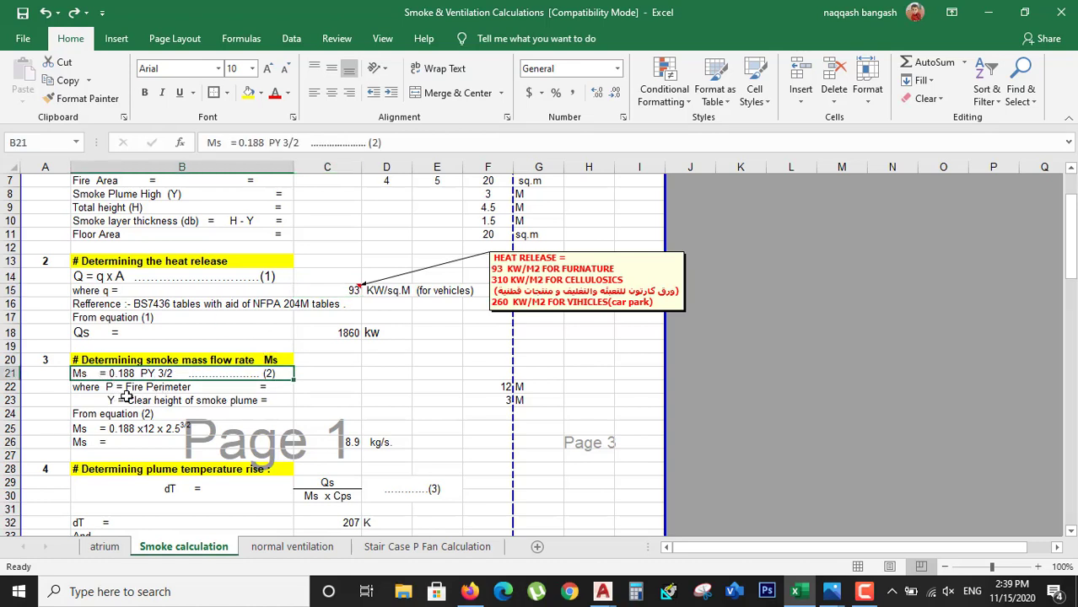
pyautogui.click(140, 389)
pyautogui.click(160, 411)
pyautogui.click(176, 401)
pyautogui.scroll(1, 486, 398)
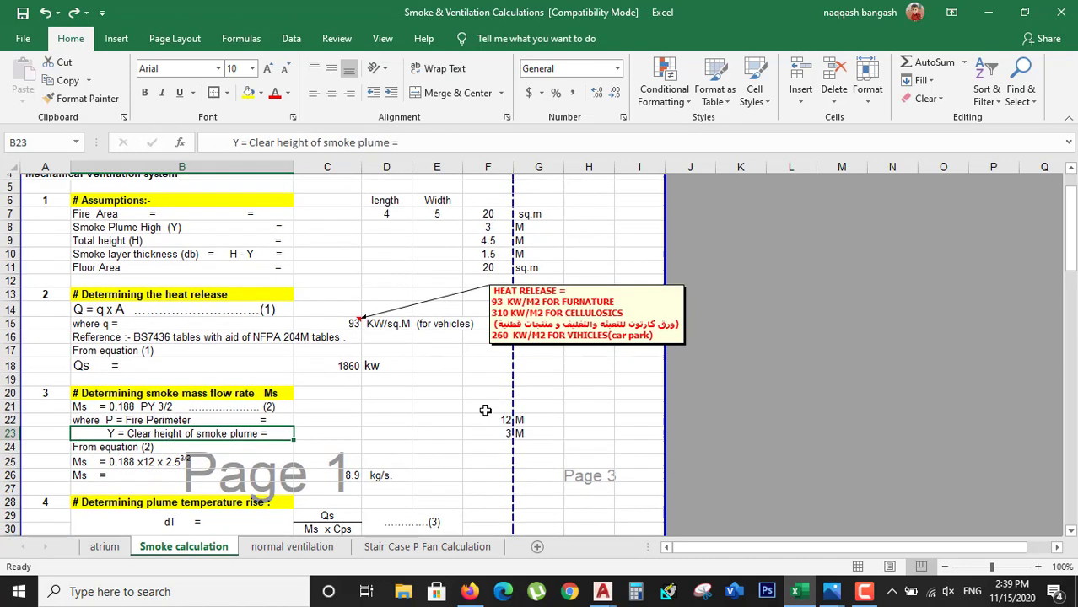
pyautogui.scroll(1, 485, 411)
pyautogui.click(498, 271)
pyautogui.scroll(-2, 378, 374)
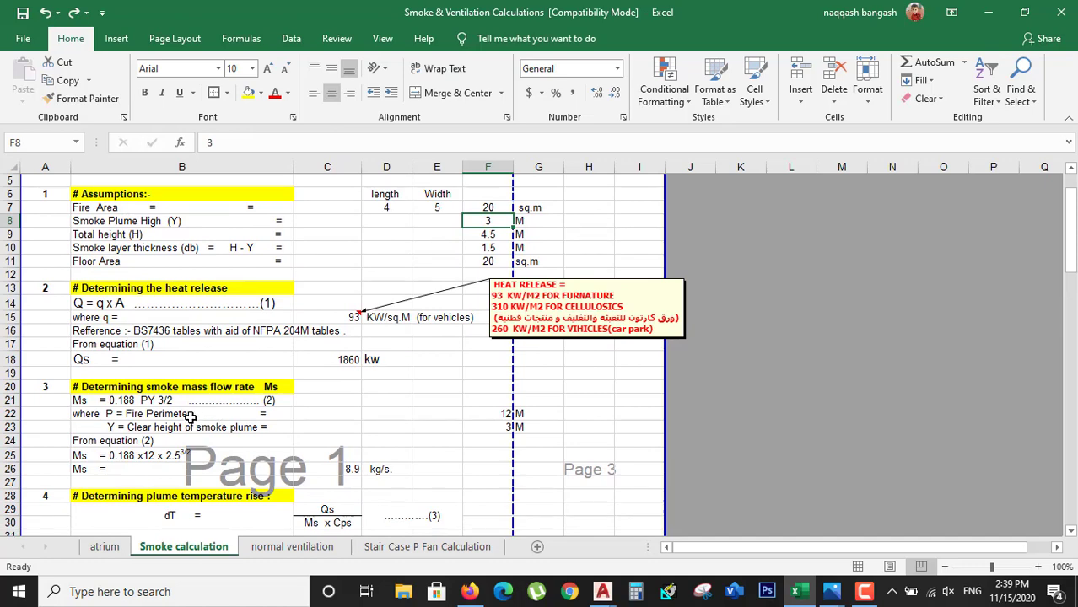
pyautogui.scroll(-1, 191, 418)
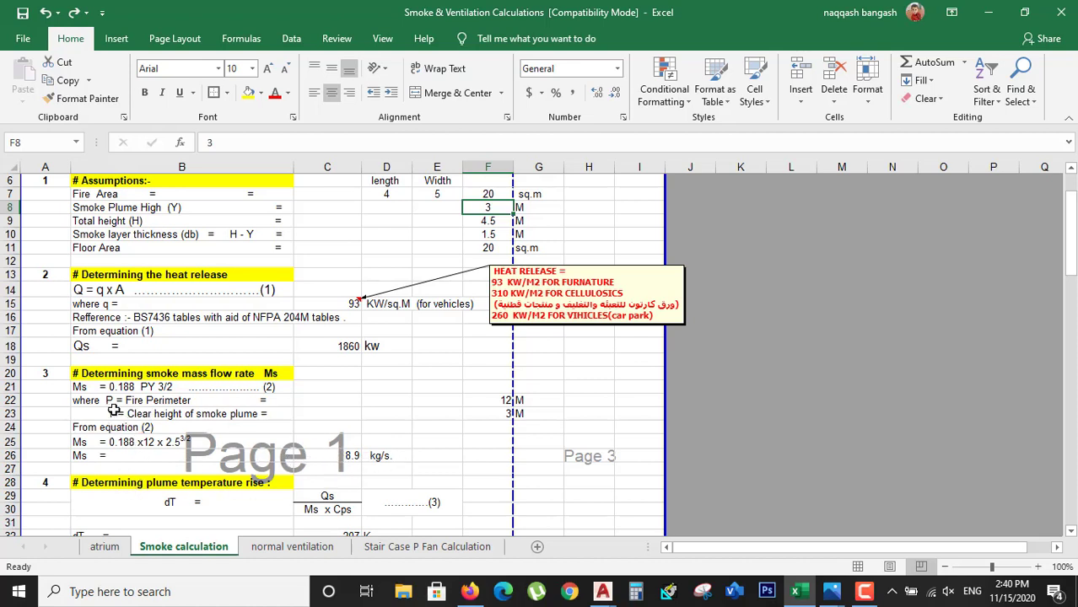
pyautogui.scroll(2, 254, 443)
pyautogui.scroll(-2, 370, 426)
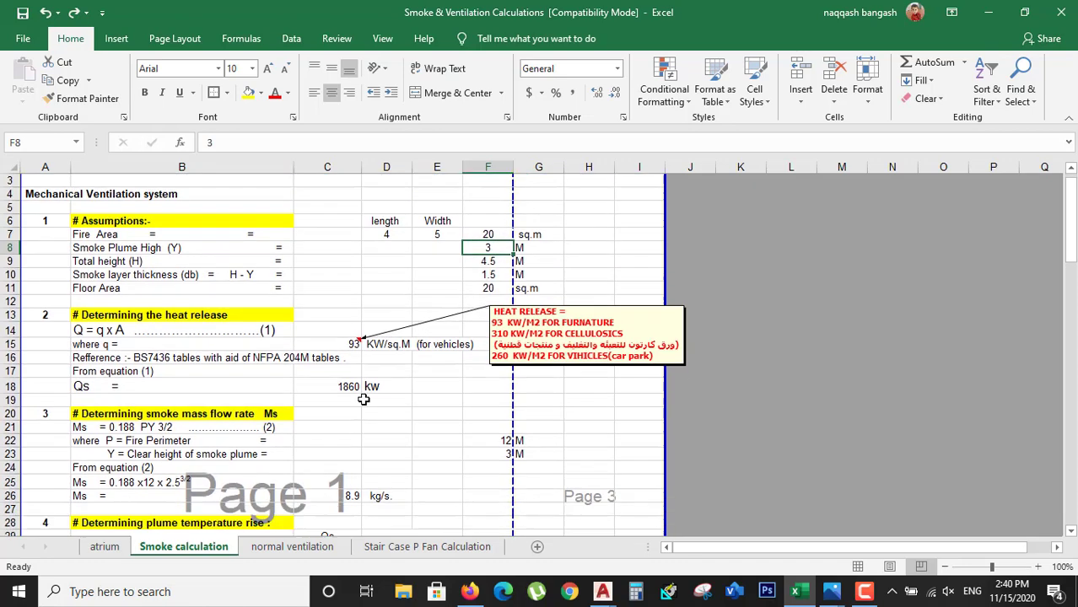
pyautogui.scroll(-1, 369, 428)
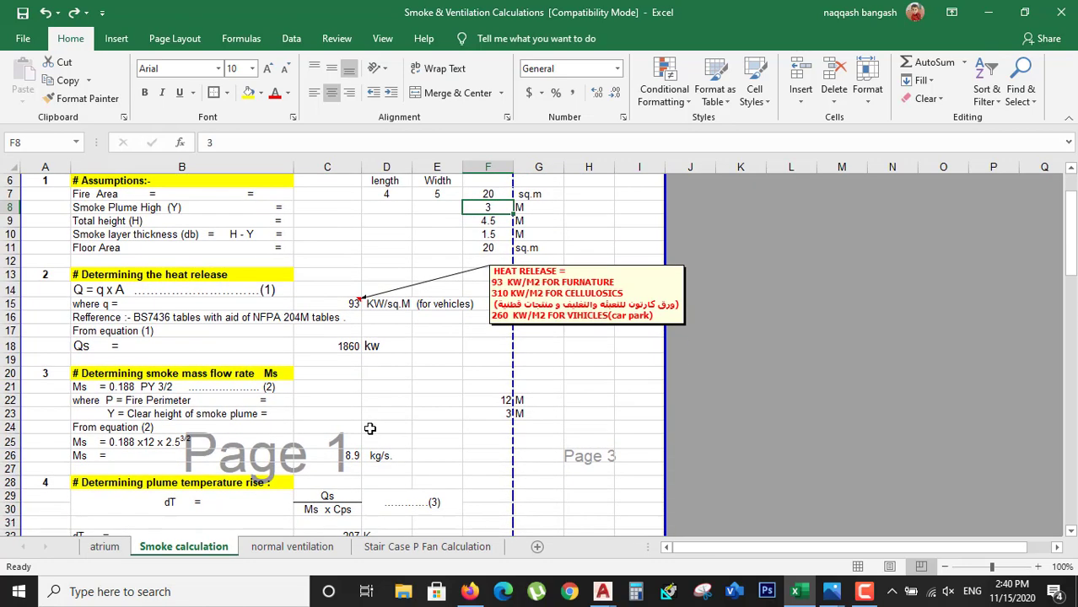
pyautogui.scroll(-1, 370, 429)
pyautogui.scroll(-3, 370, 429)
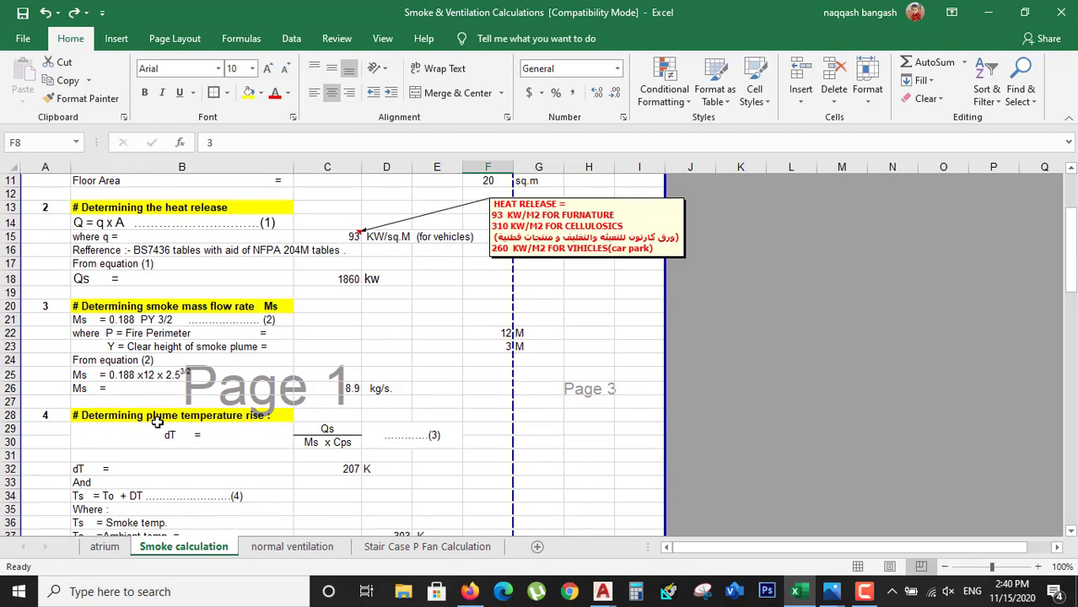
pyautogui.scroll(-1, 232, 428)
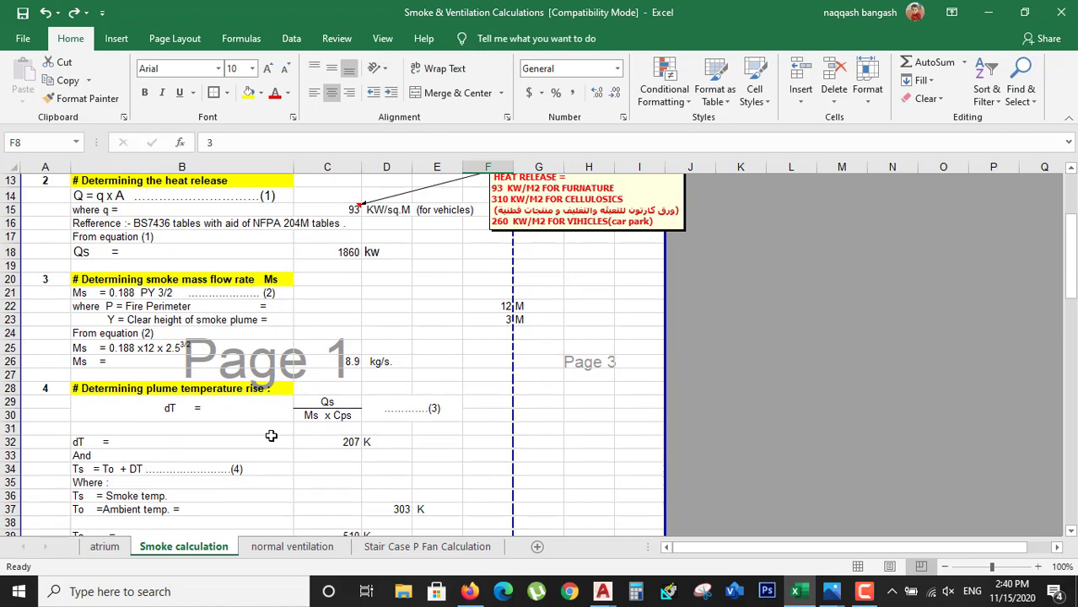
pyautogui.scroll(-1, 271, 435)
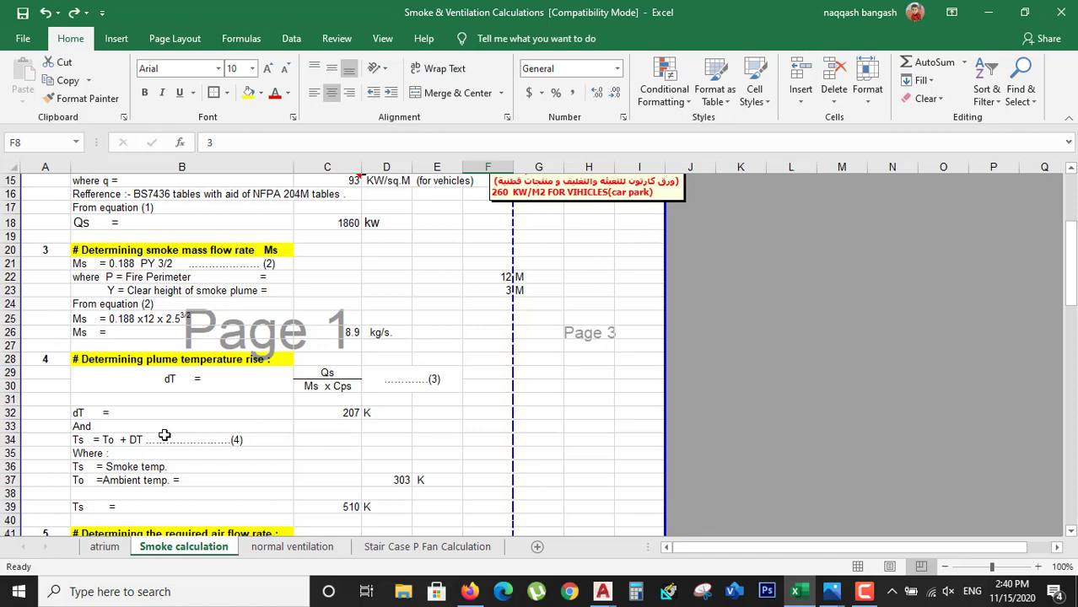
pyautogui.scroll(-1, 162, 437)
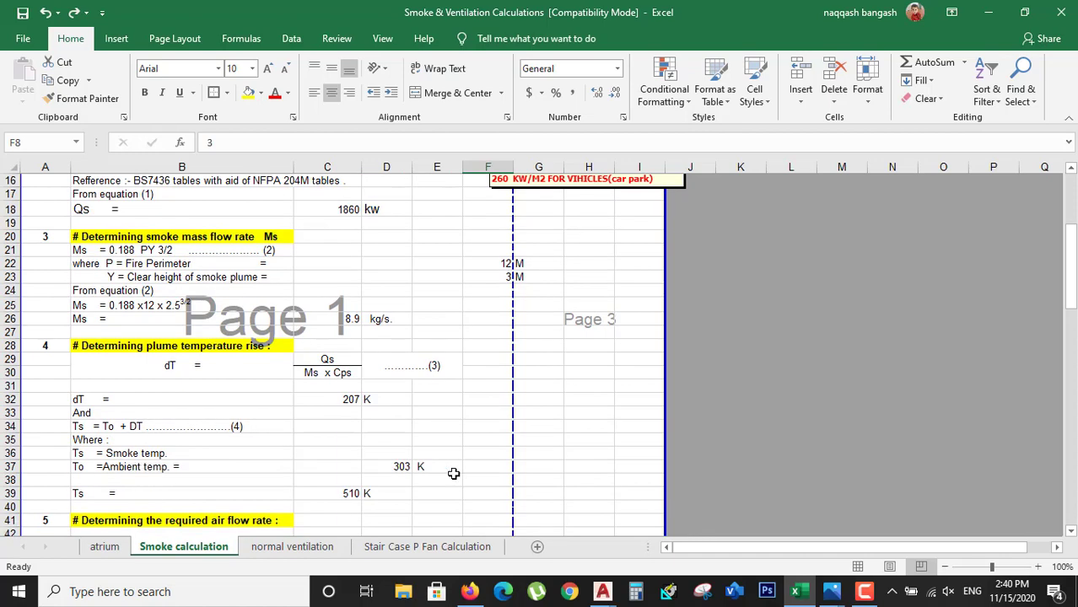
pyautogui.click(399, 467)
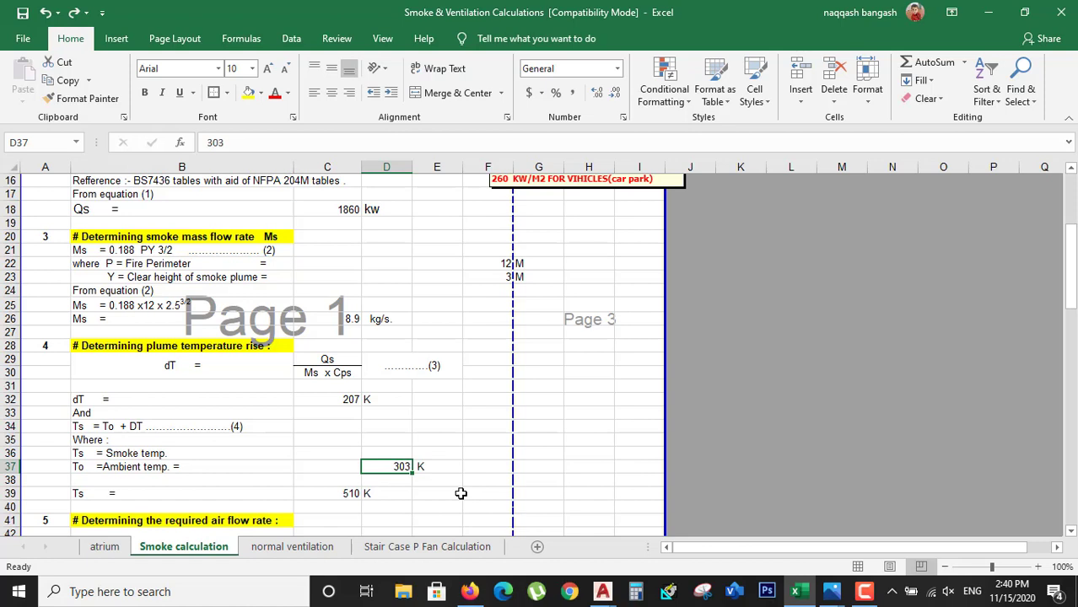
pyautogui.scroll(-1, 156, 474)
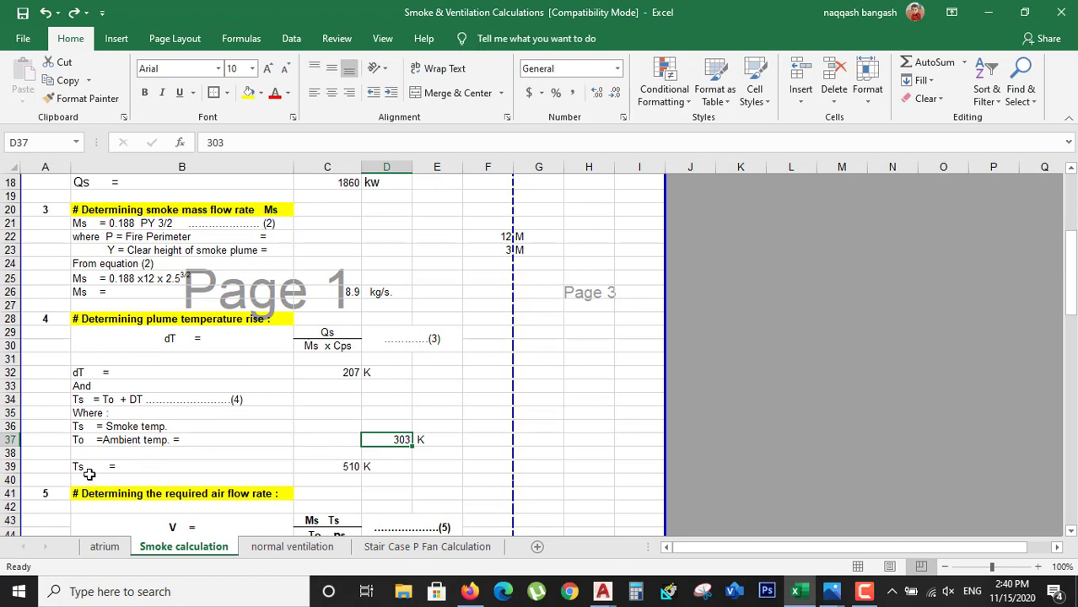
pyautogui.click(353, 467)
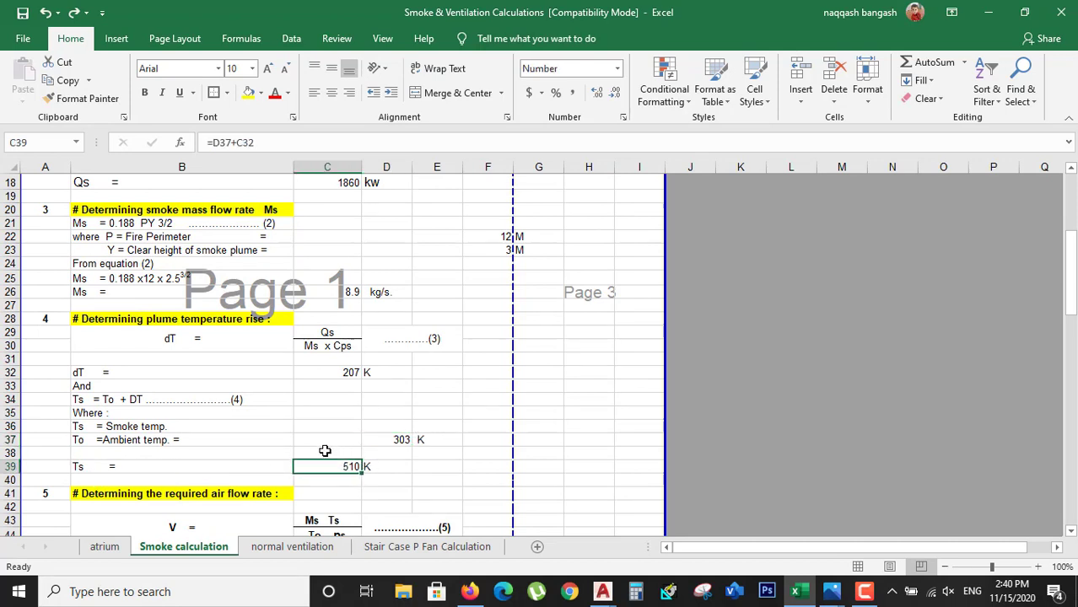
pyautogui.click(164, 346)
pyautogui.scroll(-2, 318, 391)
pyautogui.scroll(1, 318, 391)
pyautogui.scroll(-1, 237, 478)
pyautogui.scroll(-3, 237, 478)
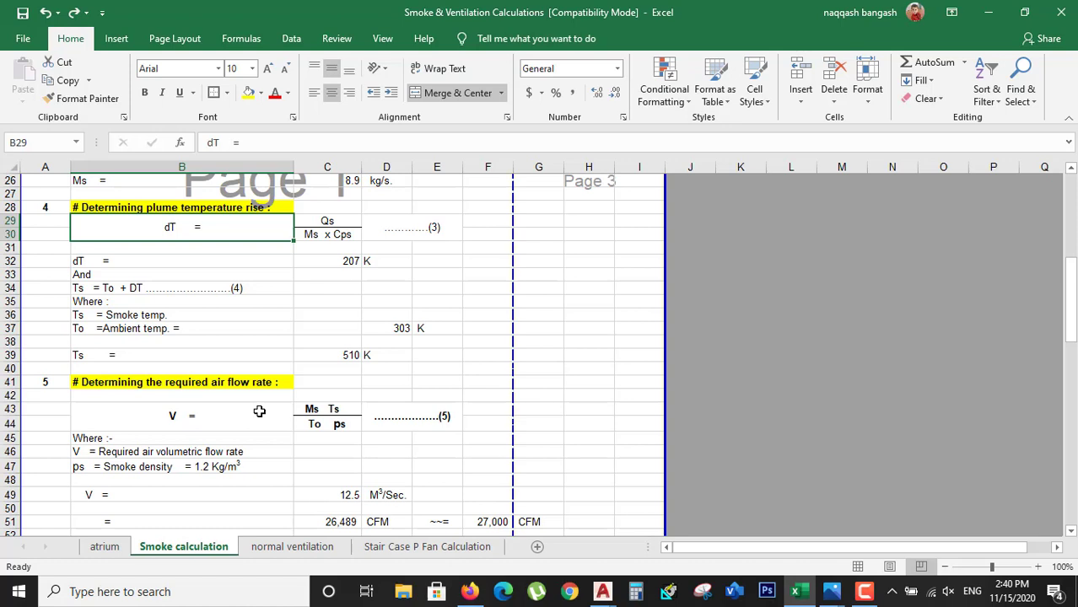
pyautogui.scroll(-2, 259, 411)
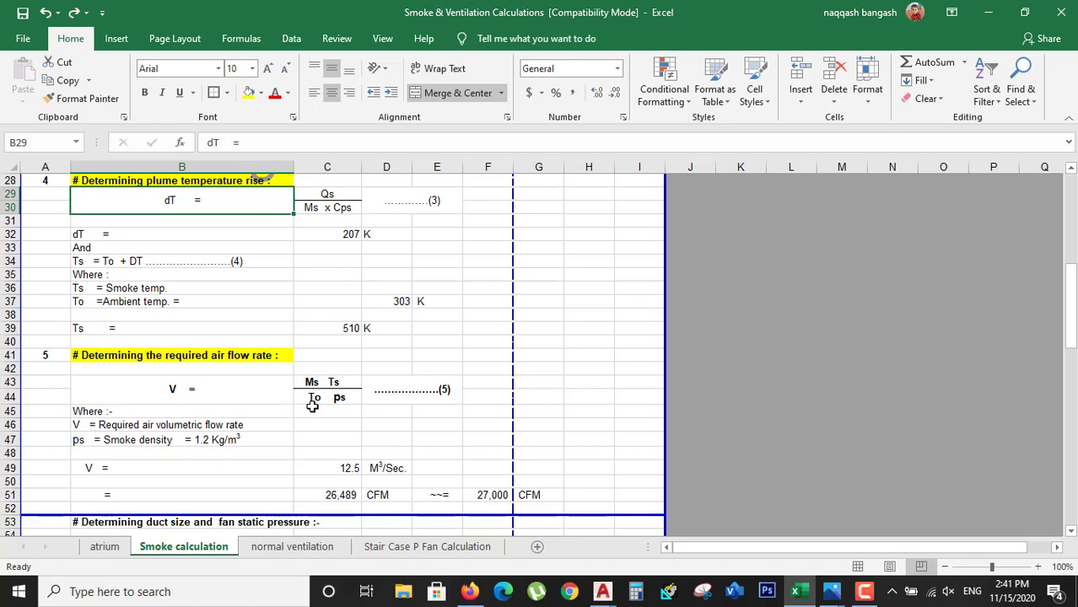
pyautogui.scroll(1, 317, 415)
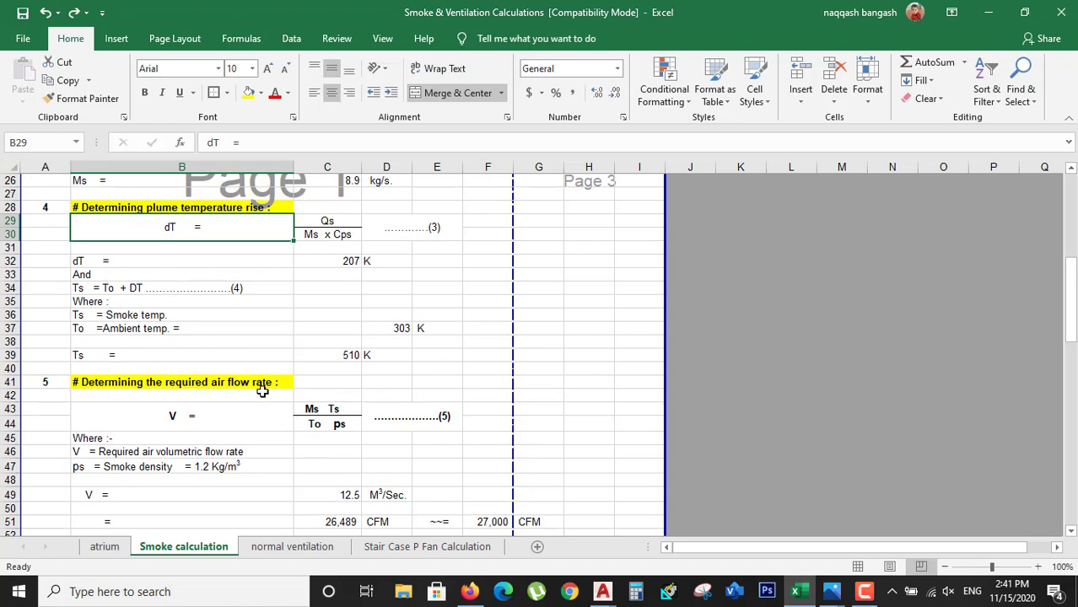
pyautogui.click(120, 360)
pyautogui.scroll(2, 296, 419)
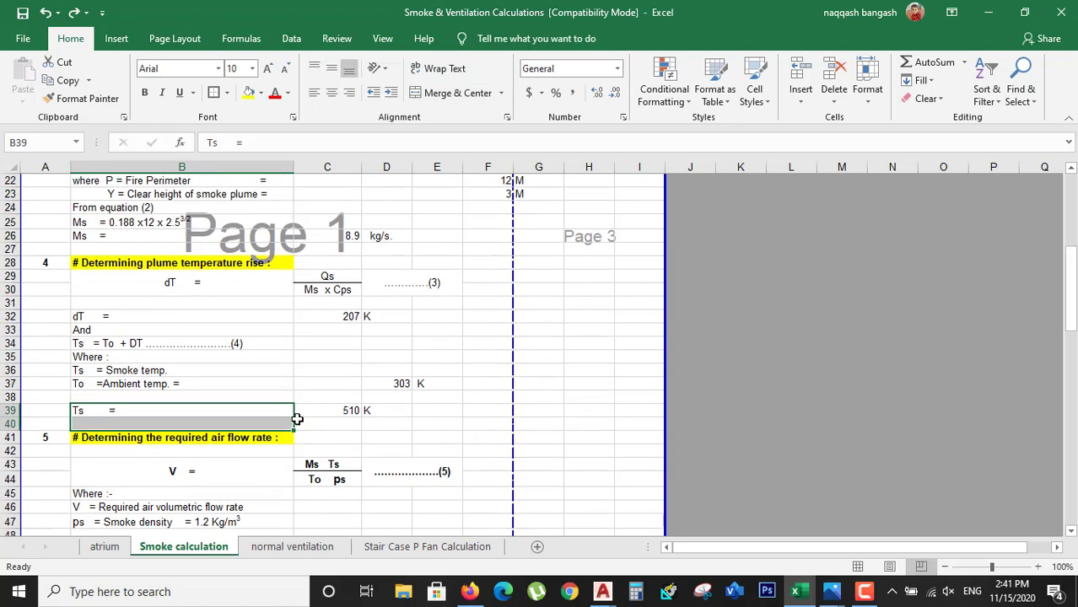
pyautogui.click(146, 281)
pyautogui.scroll(1, 287, 477)
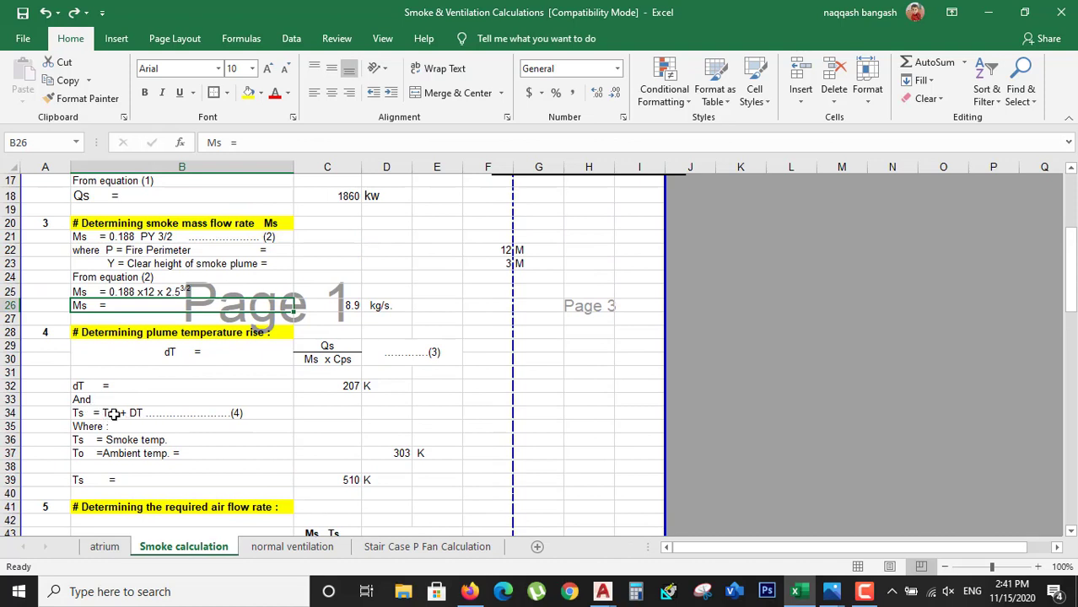
pyautogui.click(114, 413)
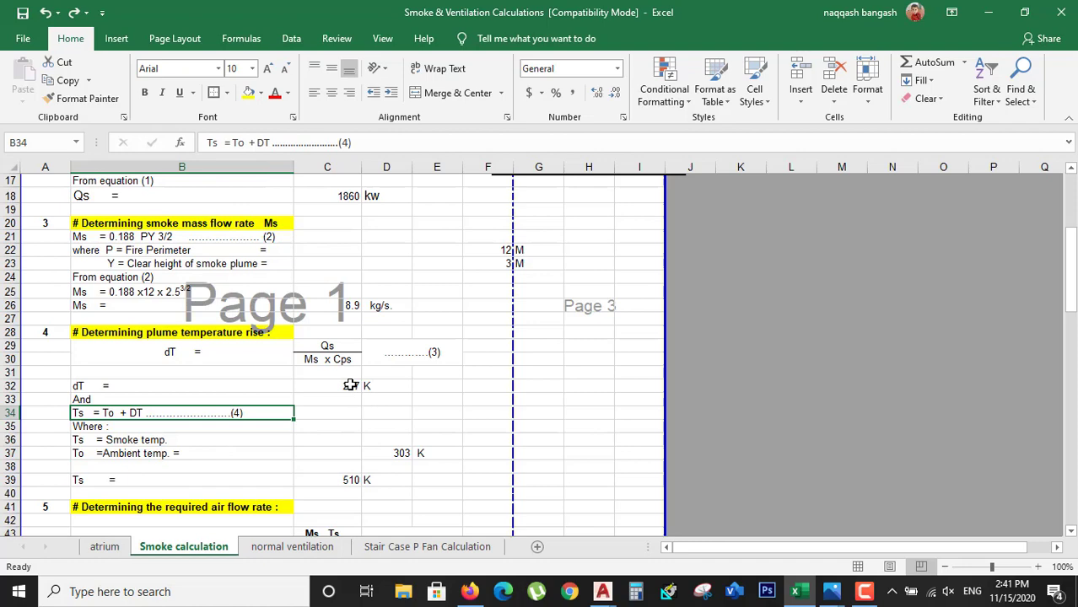
pyautogui.click(393, 453)
pyautogui.scroll(-2, 397, 448)
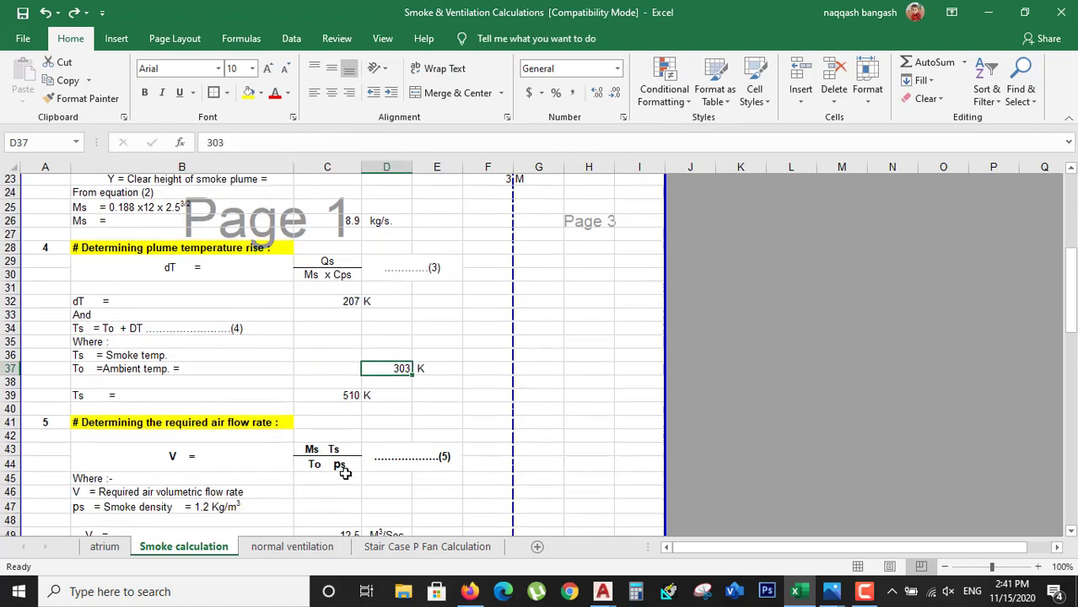
pyautogui.scroll(-1, 388, 455)
pyautogui.scroll(4, 363, 464)
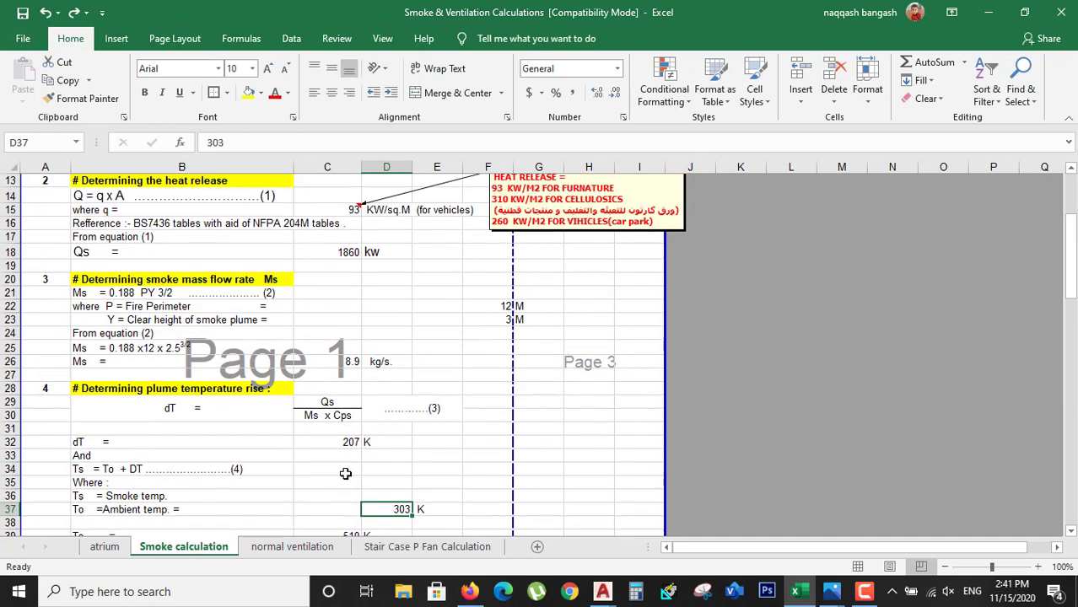
pyautogui.scroll(-3, 345, 473)
pyautogui.scroll(-1, 388, 427)
pyautogui.scroll(-1, 387, 428)
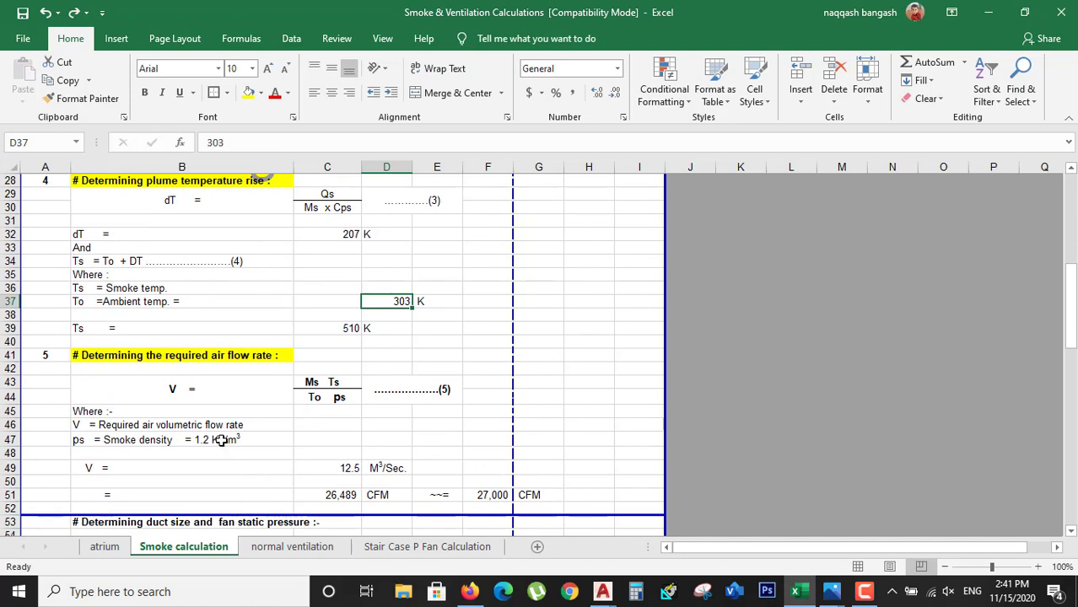
pyautogui.click(253, 443)
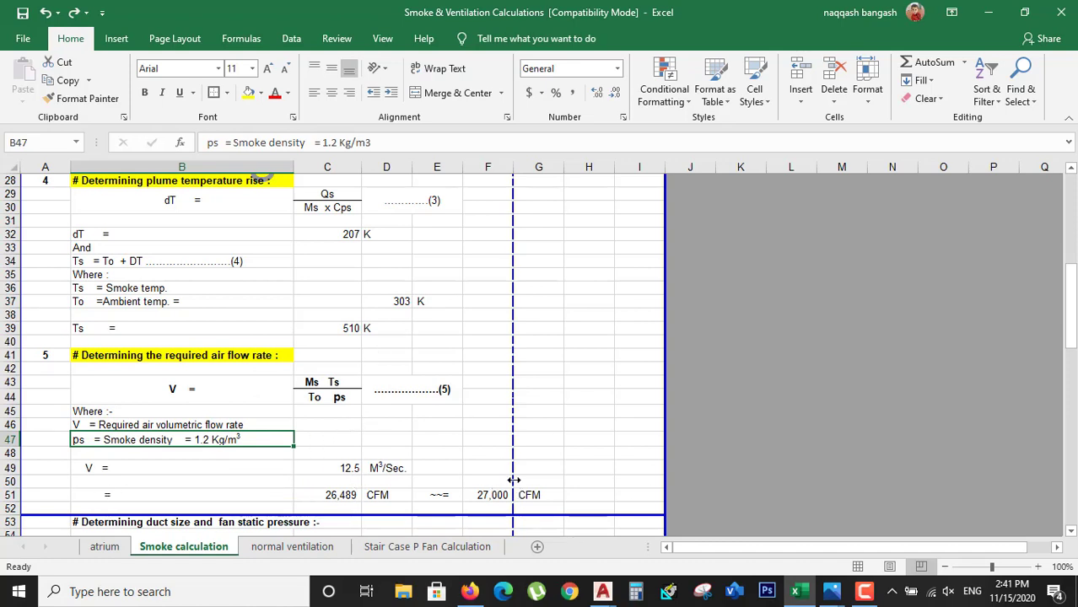
pyautogui.click(489, 495)
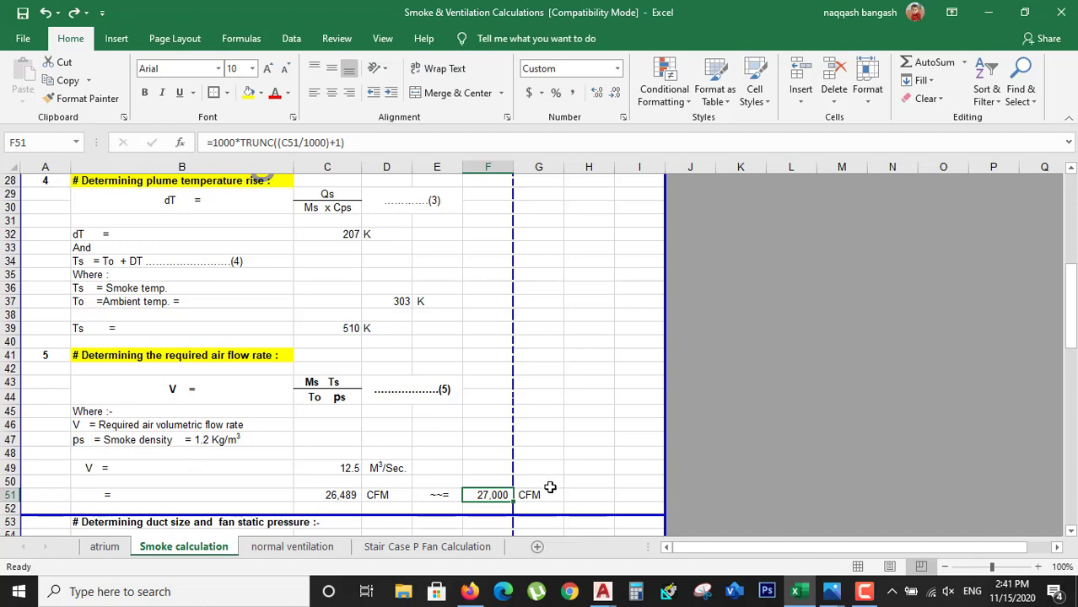
pyautogui.scroll(-2, 345, 450)
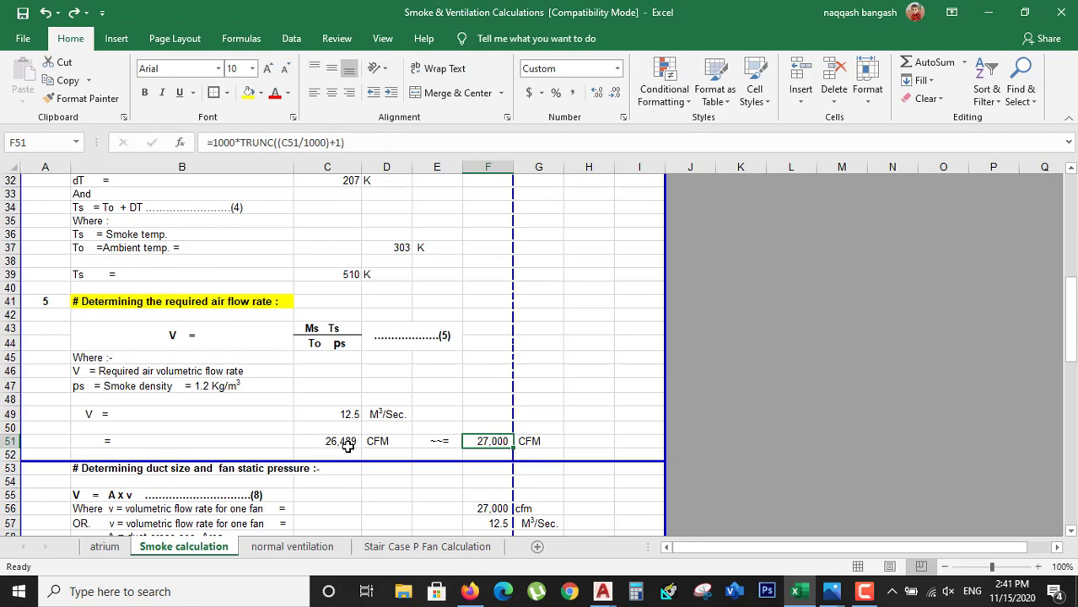
pyautogui.scroll(-3, 349, 447)
pyautogui.scroll(2, 349, 447)
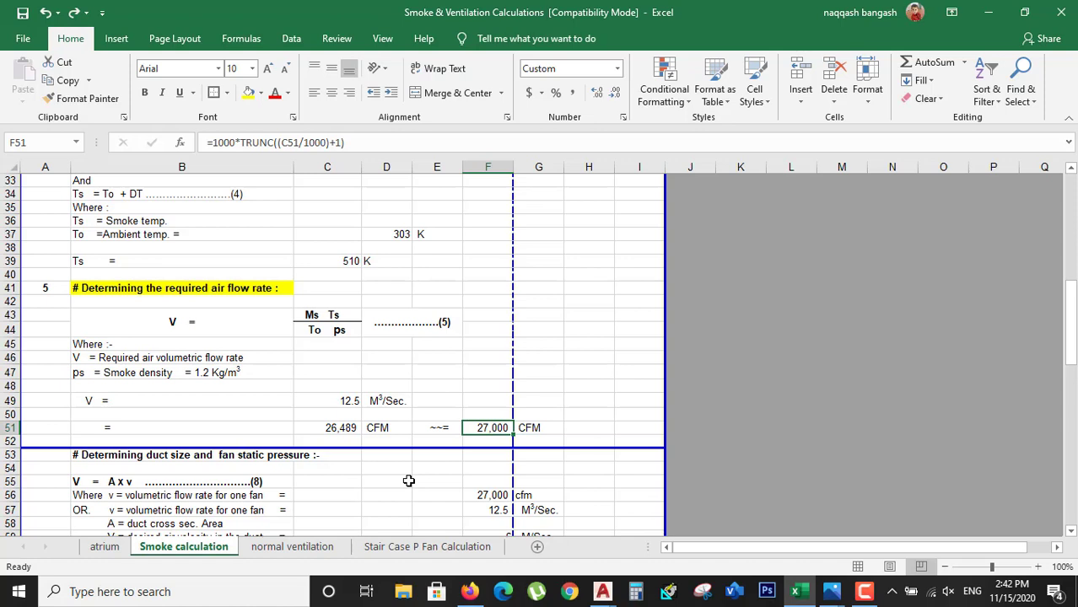
pyautogui.scroll(-2, 408, 481)
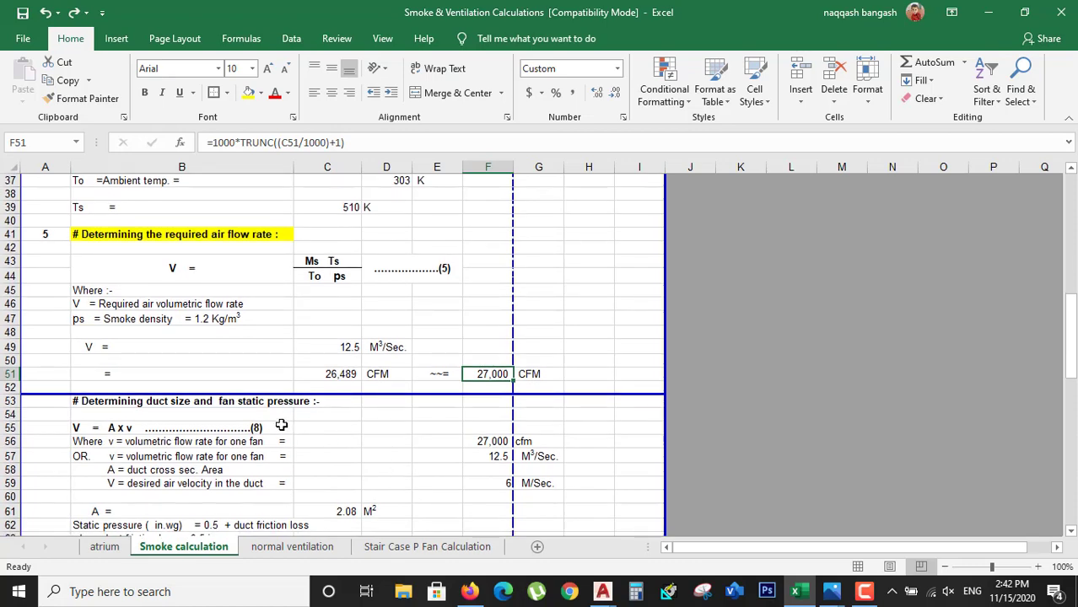
pyautogui.scroll(-2, 373, 460)
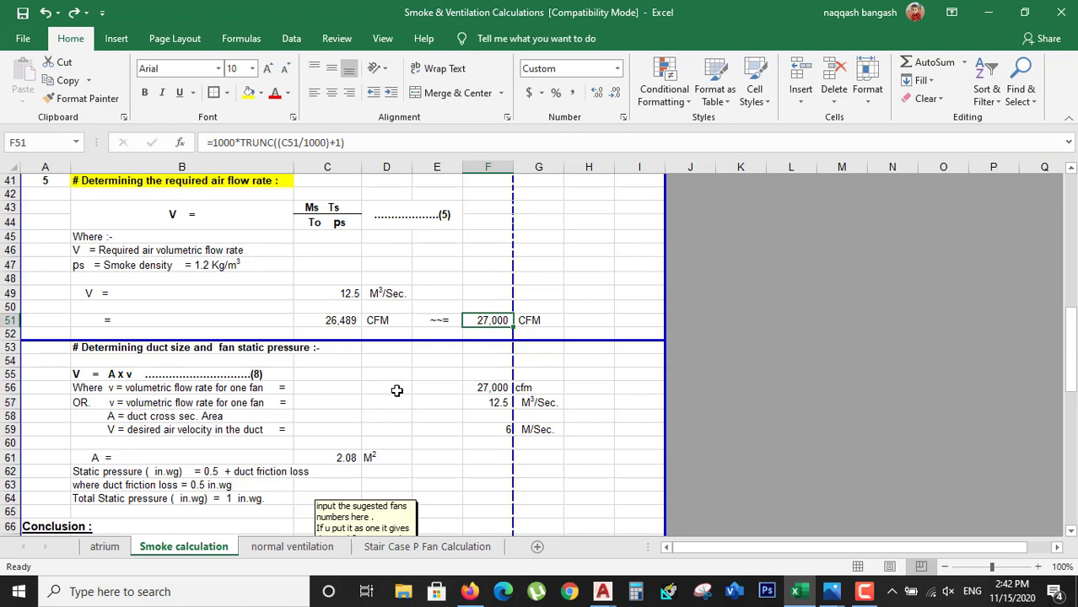
pyautogui.scroll(-2, 397, 391)
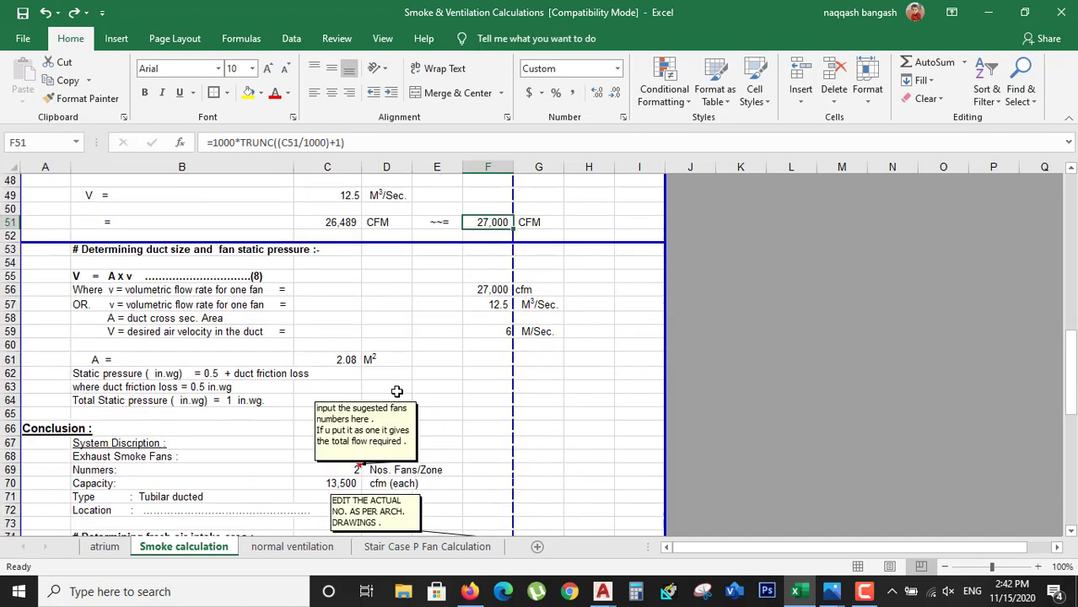
pyautogui.scroll(1, 396, 391)
pyautogui.scroll(4, 397, 396)
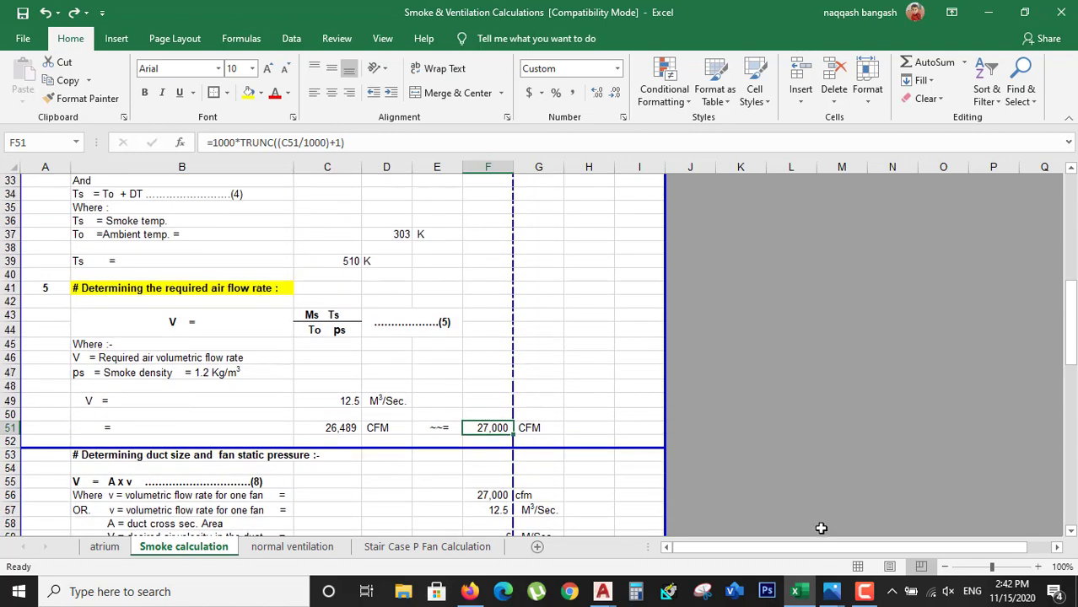
# - Switch from the smoke layer figure to 1-Figure1-1.png showing Zones 1–3 and design height
pyautogui.moveTo(830, 591)
pyautogui.click(872, 530)
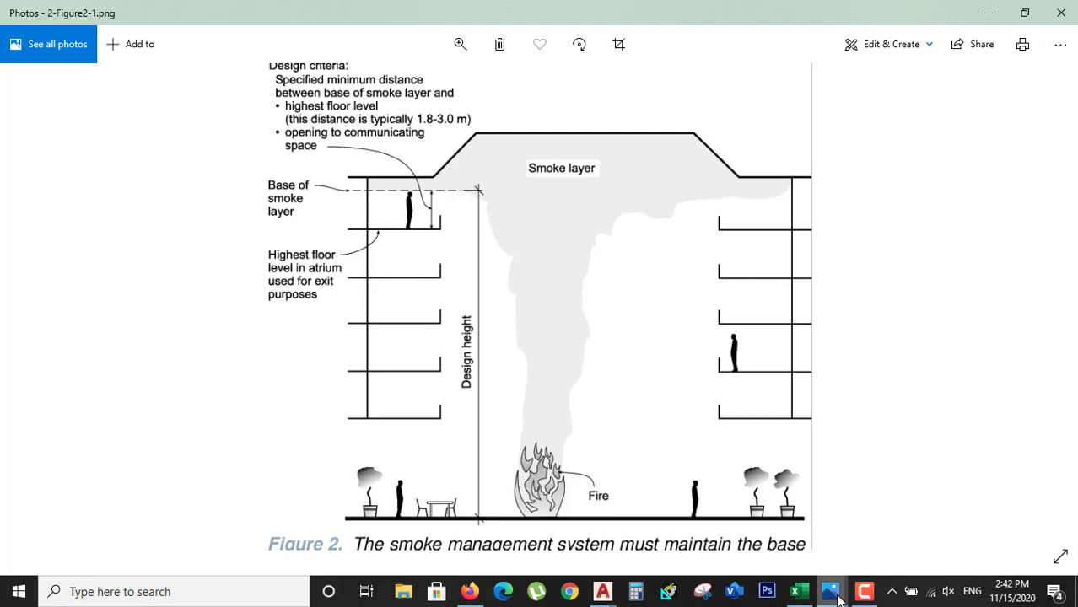
pyautogui.moveTo(830, 592)
pyautogui.click(745, 532)
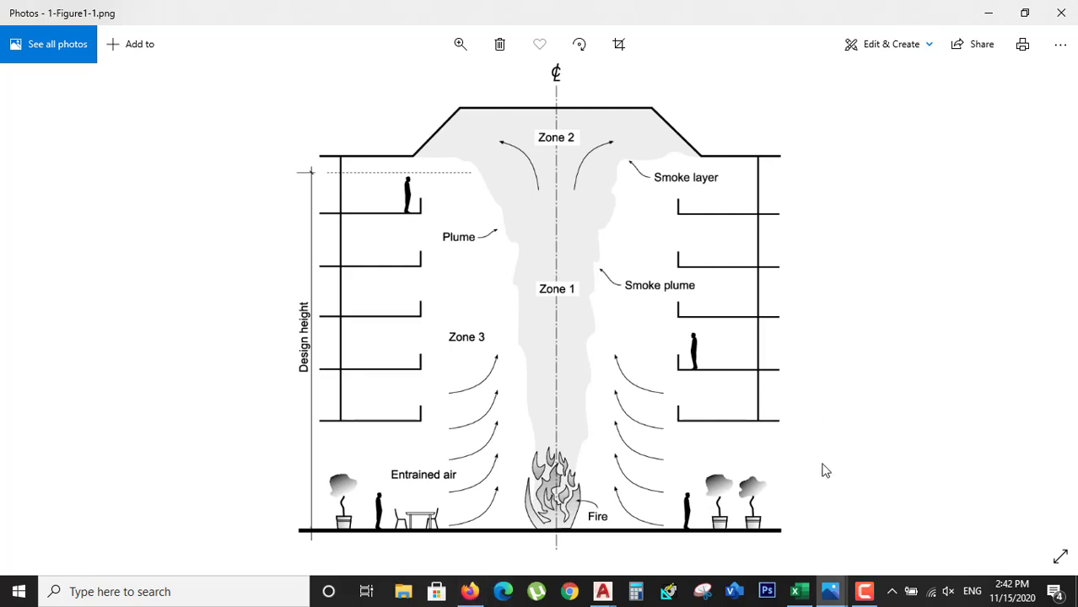
pyautogui.click(860, 596)
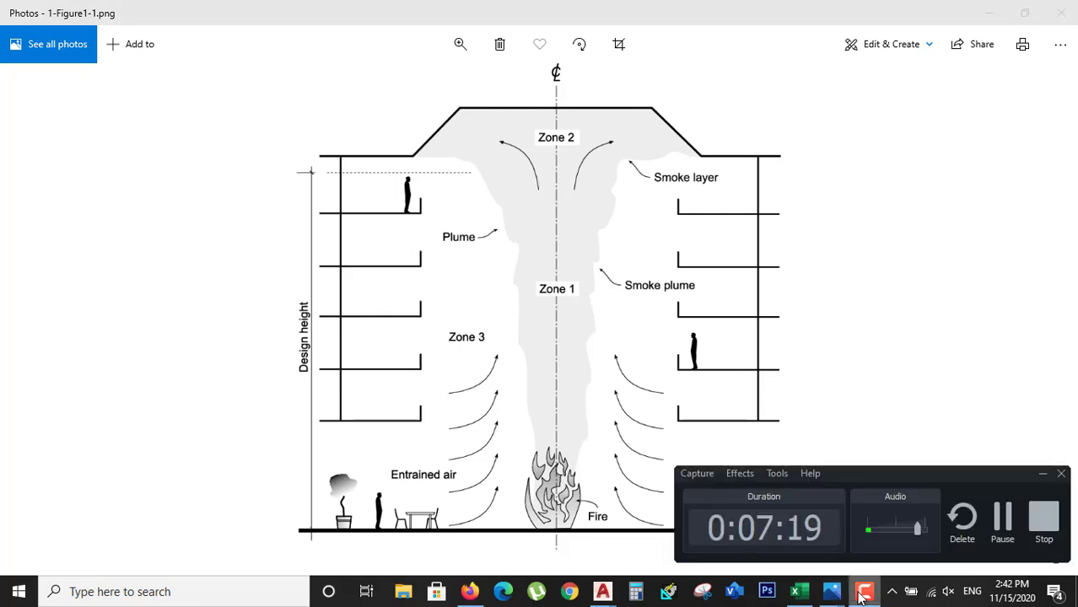